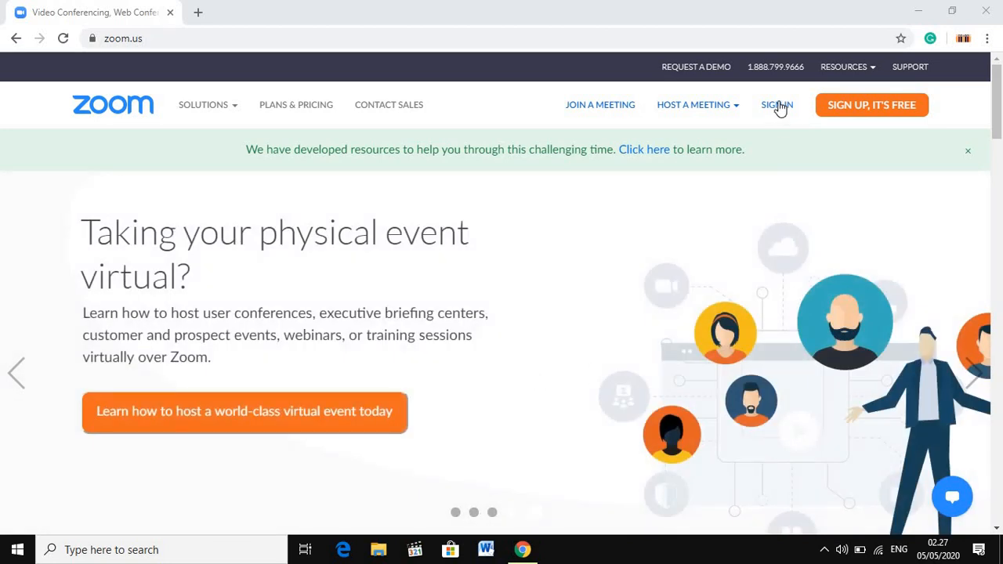
Sign in to Zoom with Google, using the first listed Google account.
{"action": "left_click", "coordinate": [779, 106]}
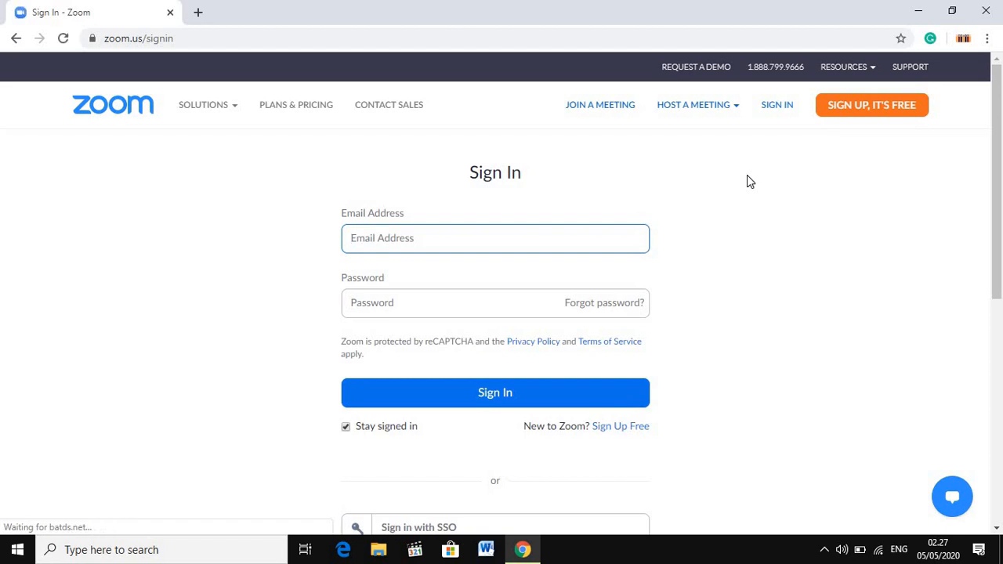
{"action": "scroll", "coordinate": [725, 183], "scroll_direction": "down", "scroll_amount": 2}
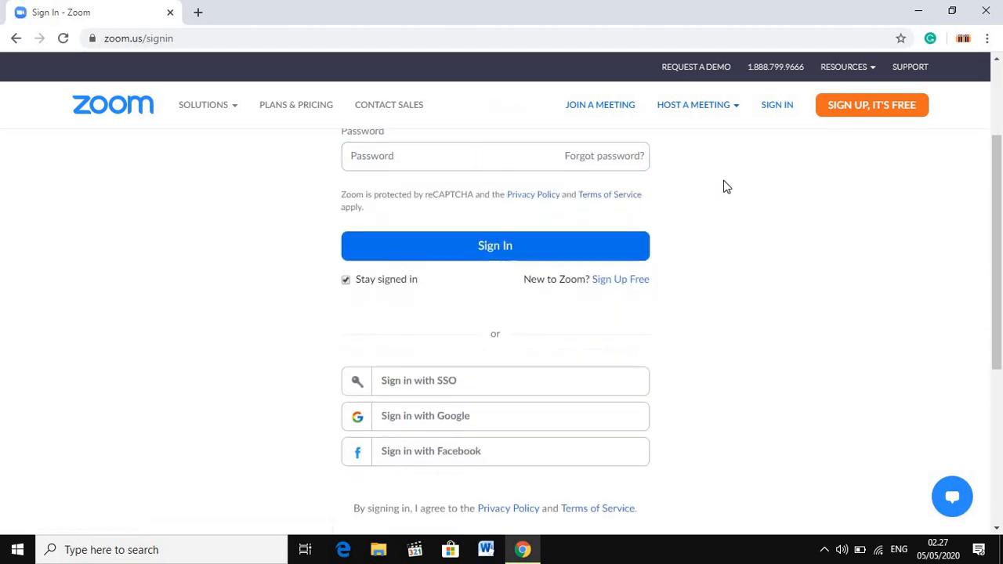
{"action": "left_click", "coordinate": [487, 420]}
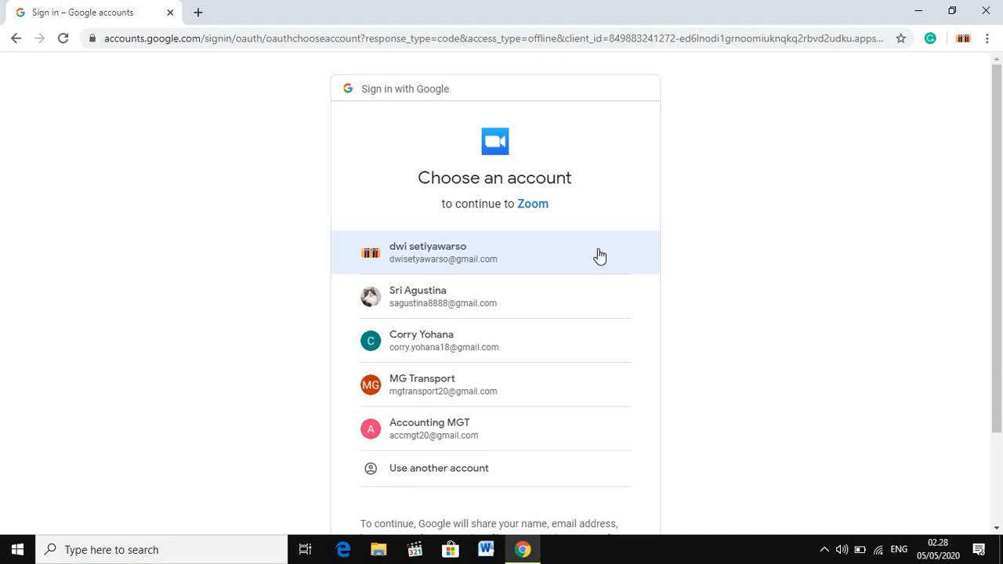
{"action": "left_click", "coordinate": [521, 261]}
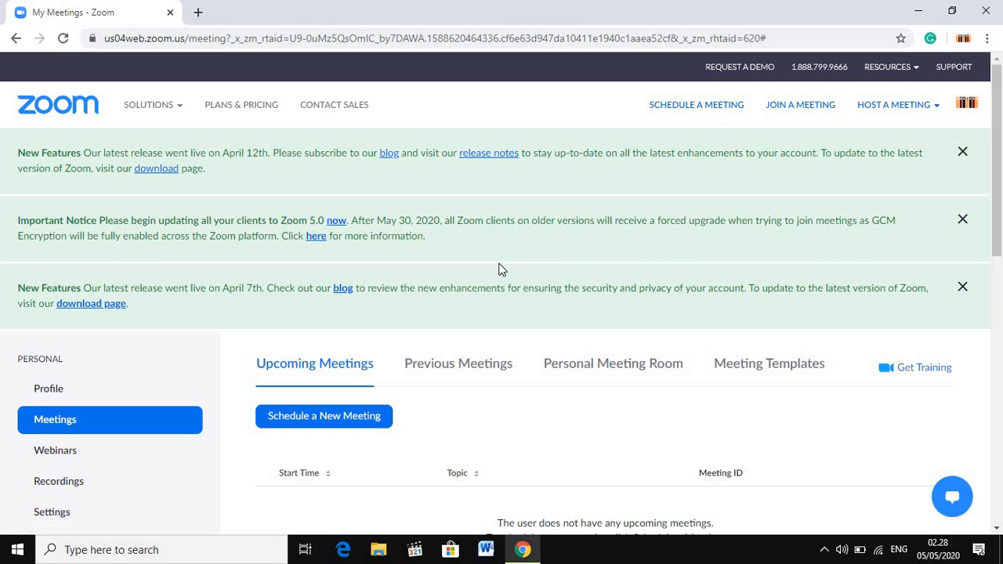
Start scheduling a new meeting from the upcoming meetings page.
{"action": "scroll", "coordinate": [533, 271], "scroll_direction": "down", "scroll_amount": 2}
{"action": "scroll", "coordinate": [533, 273], "scroll_direction": "down", "scroll_amount": 1}
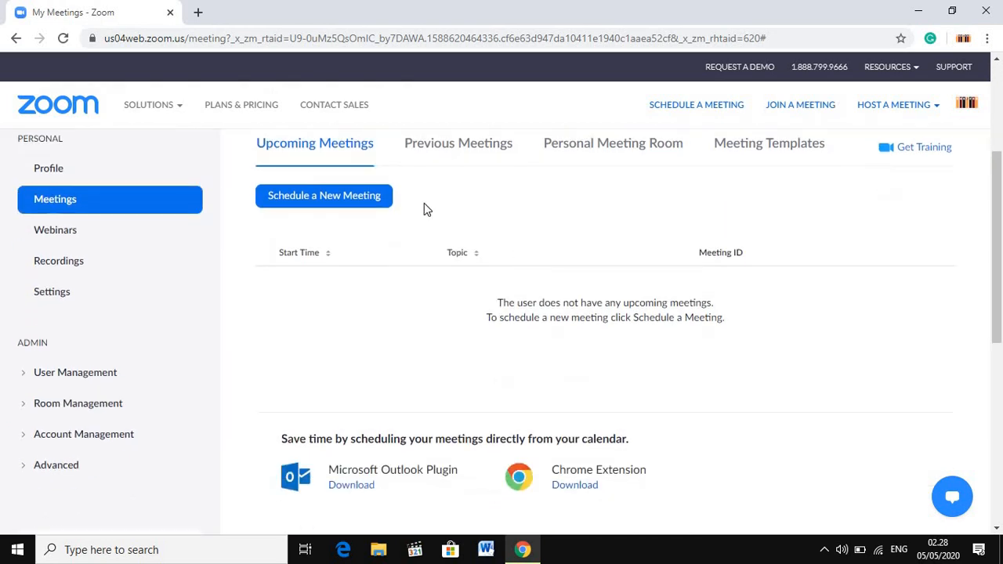
{"action": "left_click", "coordinate": [353, 213]}
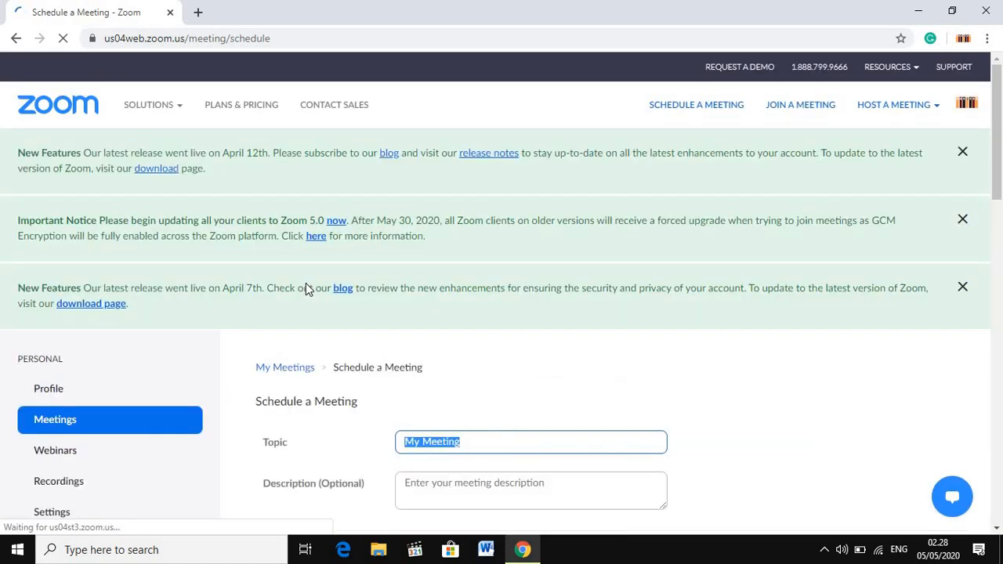
Review the meeting form's sections from date, duration and time zone through password, video, audio and meeting options.
{"action": "scroll", "coordinate": [305, 267], "scroll_direction": "down", "scroll_amount": 2}
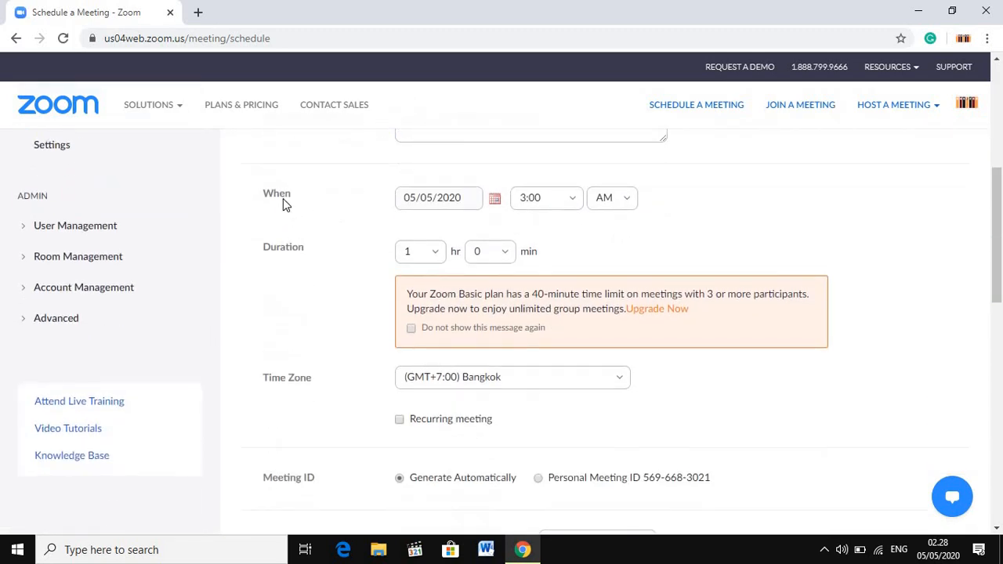
{"action": "scroll", "coordinate": [282, 255], "scroll_direction": "down", "scroll_amount": 1}
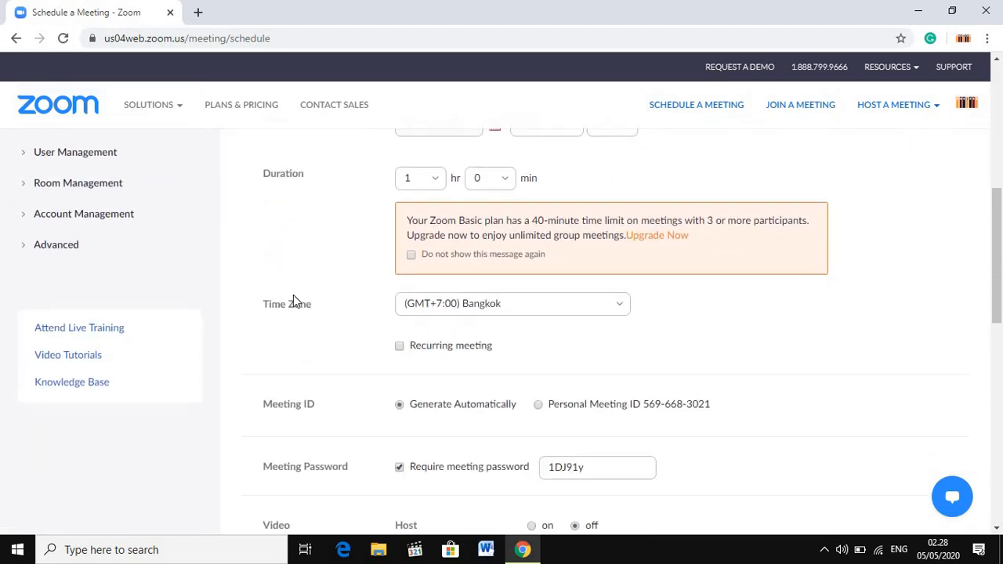
{"action": "scroll", "coordinate": [293, 298], "scroll_direction": "down", "scroll_amount": 1}
{"action": "scroll", "coordinate": [300, 333], "scroll_direction": "down", "scroll_amount": 3}
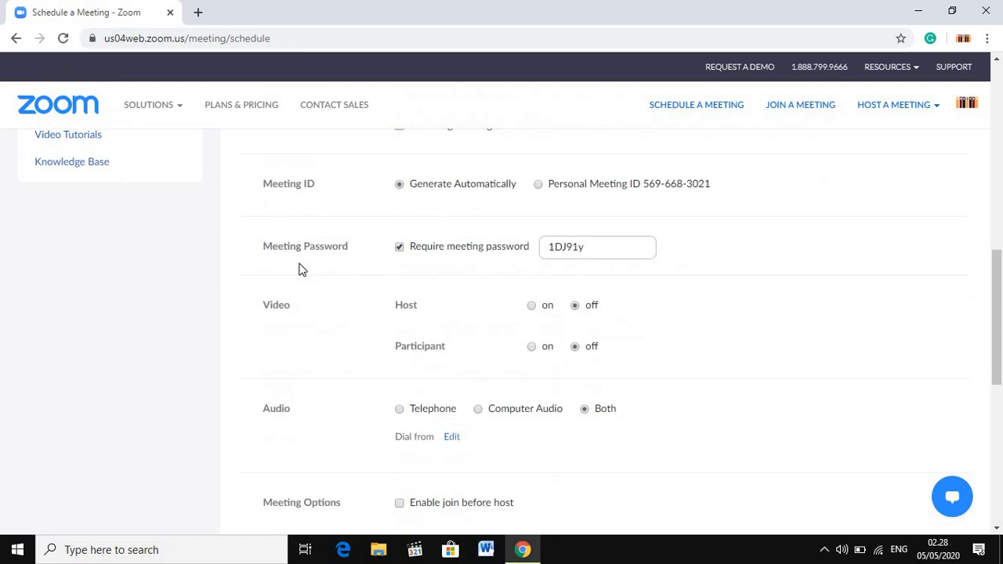
{"action": "scroll", "coordinate": [276, 279], "scroll_direction": "down", "scroll_amount": 1}
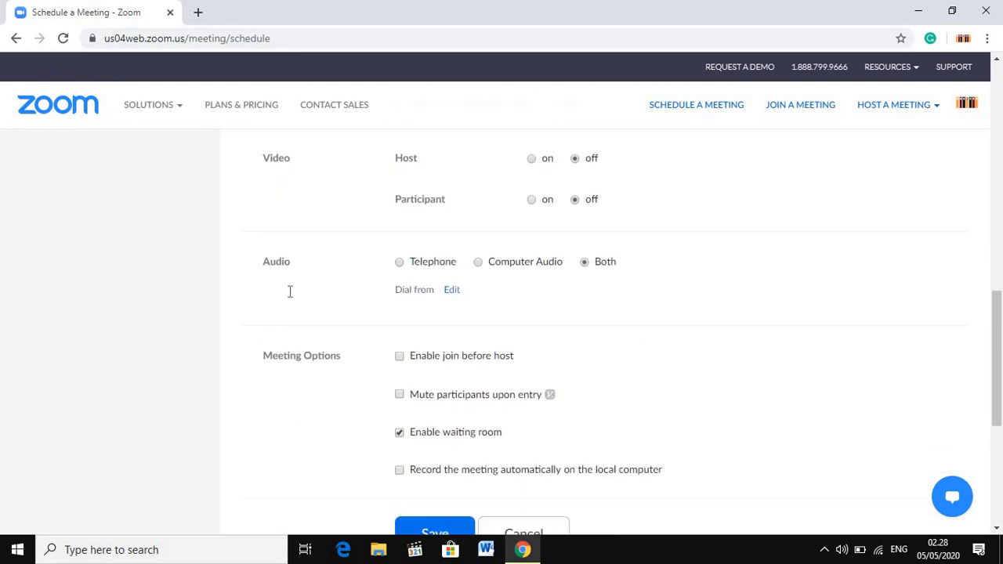
{"action": "scroll", "coordinate": [301, 294], "scroll_direction": "down", "scroll_amount": 1}
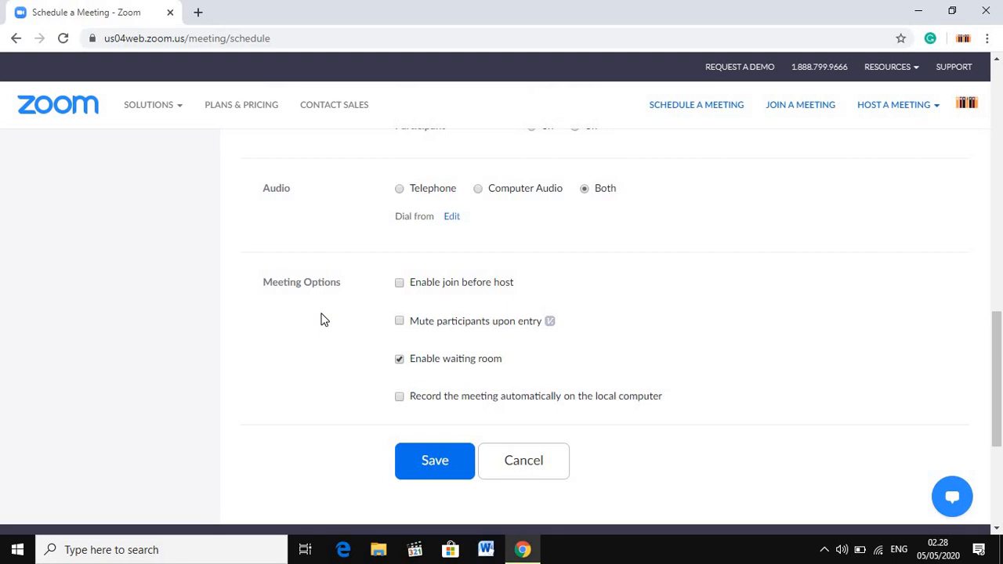
{"action": "scroll", "coordinate": [320, 318], "scroll_direction": "up", "scroll_amount": 10}
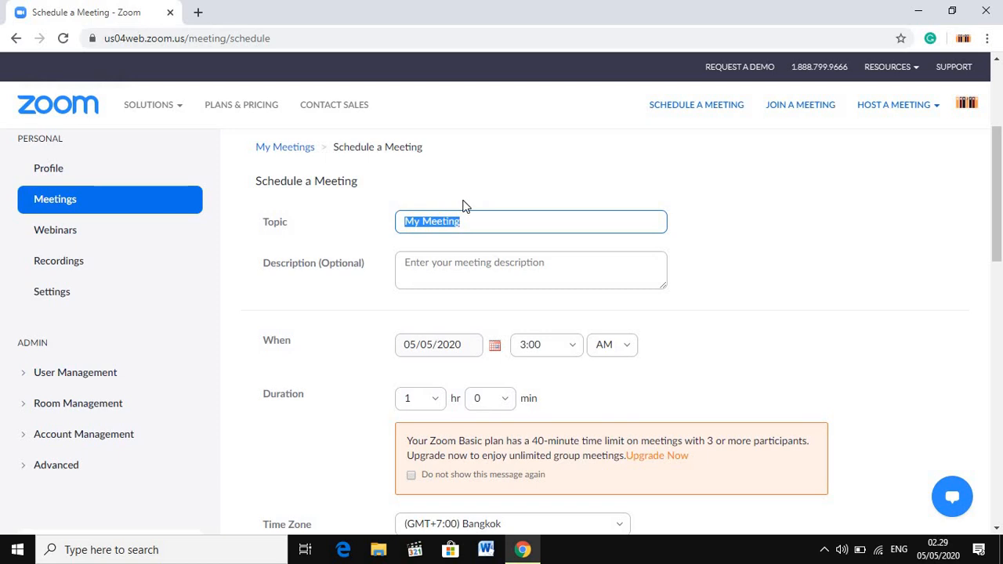
Replace the meeting topic with "Manajemen Kinerja".
{"action": "key", "text": "BackSpace"}
{"action": "type", "text": "Ma"}
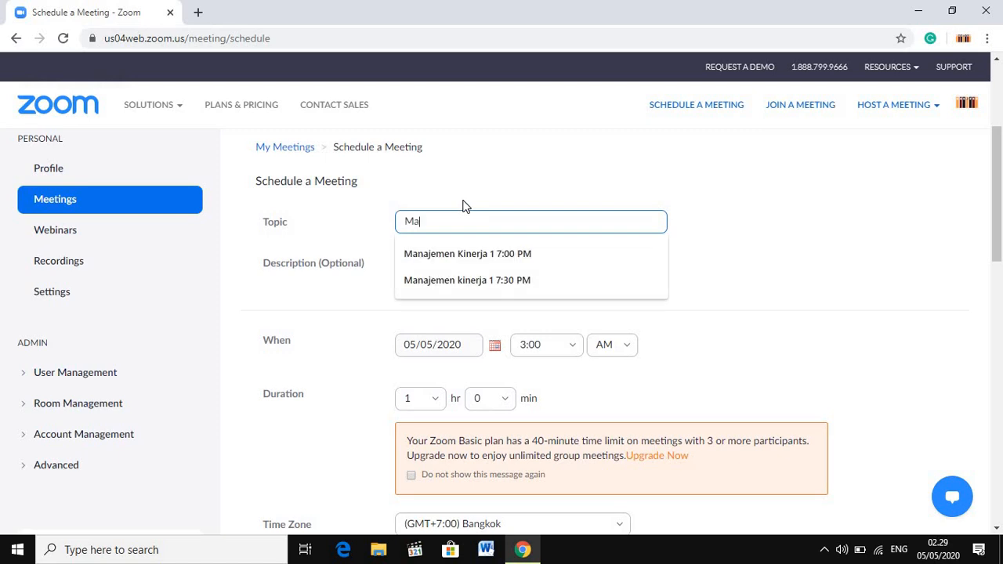
{"action": "type", "text": "na"}
{"action": "key", "text": "Down"}
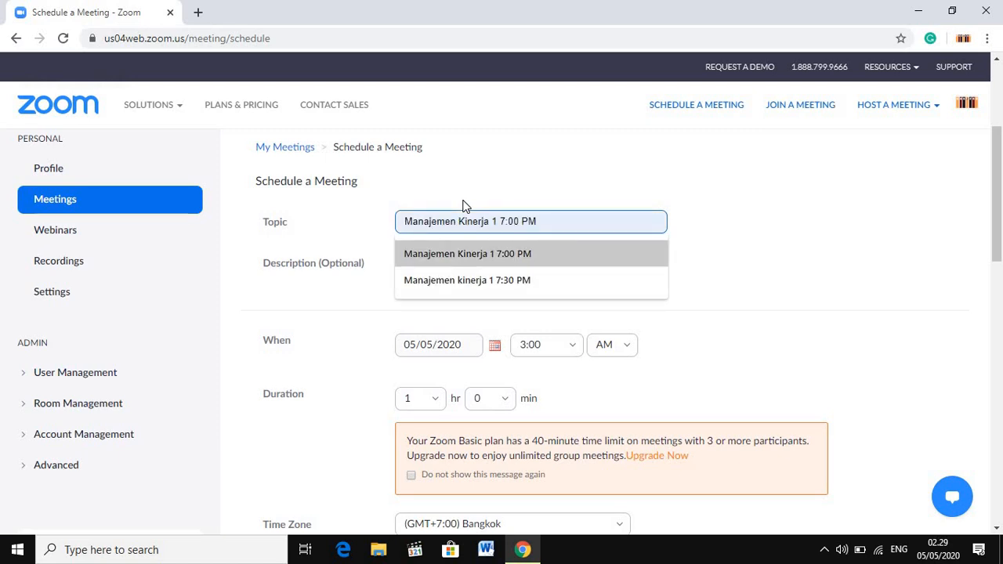
{"action": "key", "text": "Return"}
{"action": "key", "text": "BackSpace"}
{"action": "key", "text": "BackSpace"}
{"action": "key", "text": "BackSpace"}
{"action": "key", "text": "BackSpace"}
{"action": "key", "text": "BackSpace"}
{"action": "key", "text": "BackSpace"}
{"action": "key", "text": "BackSpace"}
{"action": "key", "text": "BackSpace"}
{"action": "key", "text": "BackSpace"}
{"action": "key", "text": "BackSpace"}
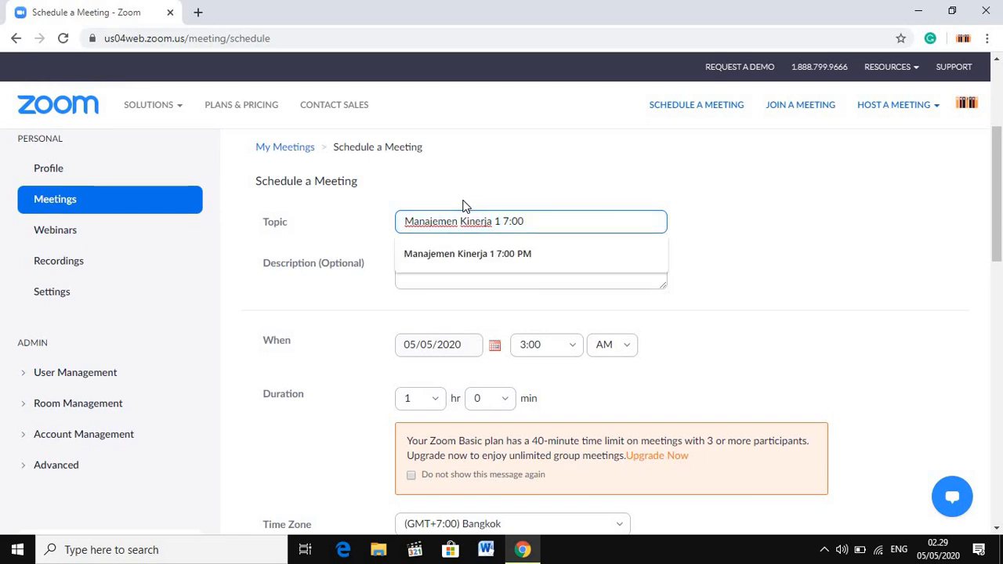
{"action": "left_click", "coordinate": [771, 216]}
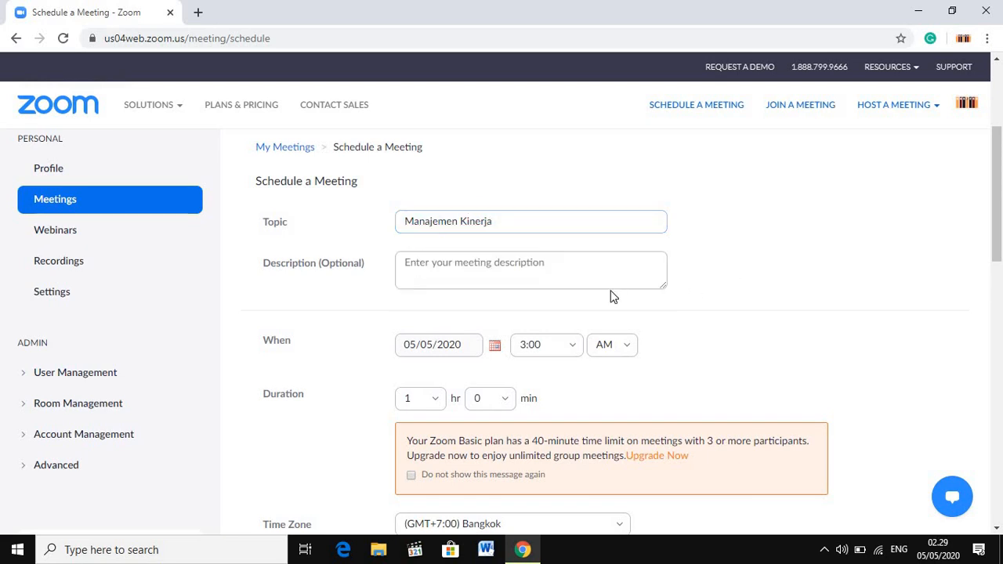
Enter the meeting description "siswa harap sudah siap untuk menjalankan pertemuan online".
{"action": "left_click", "coordinate": [529, 267]}
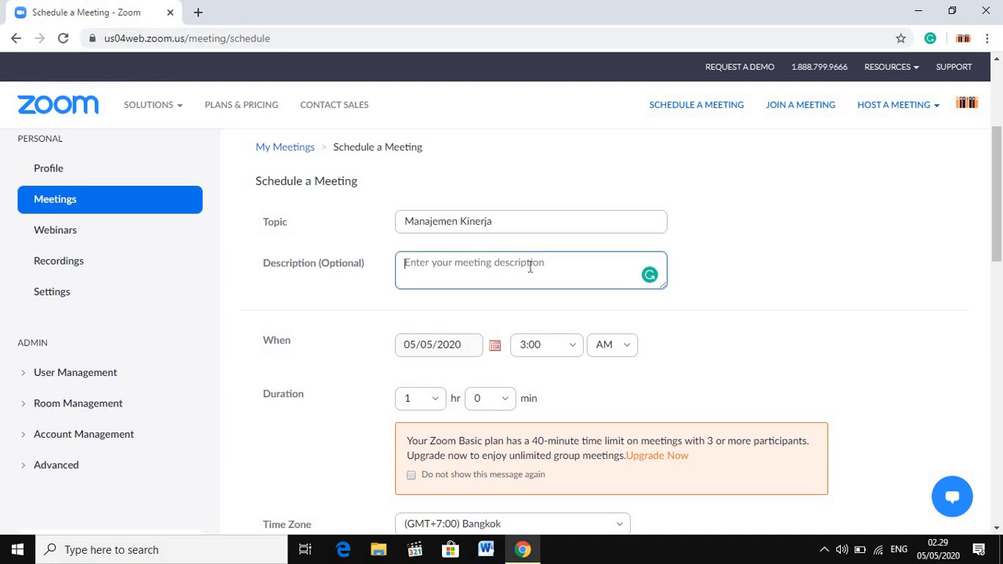
{"action": "type", "text": "s"}
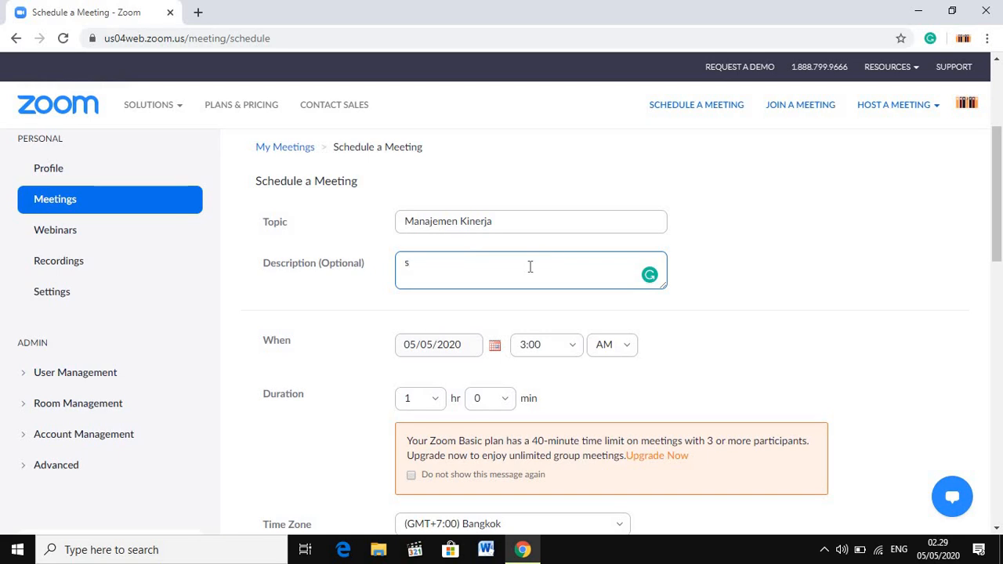
{"action": "type", "text": "iswa harap sudah "}
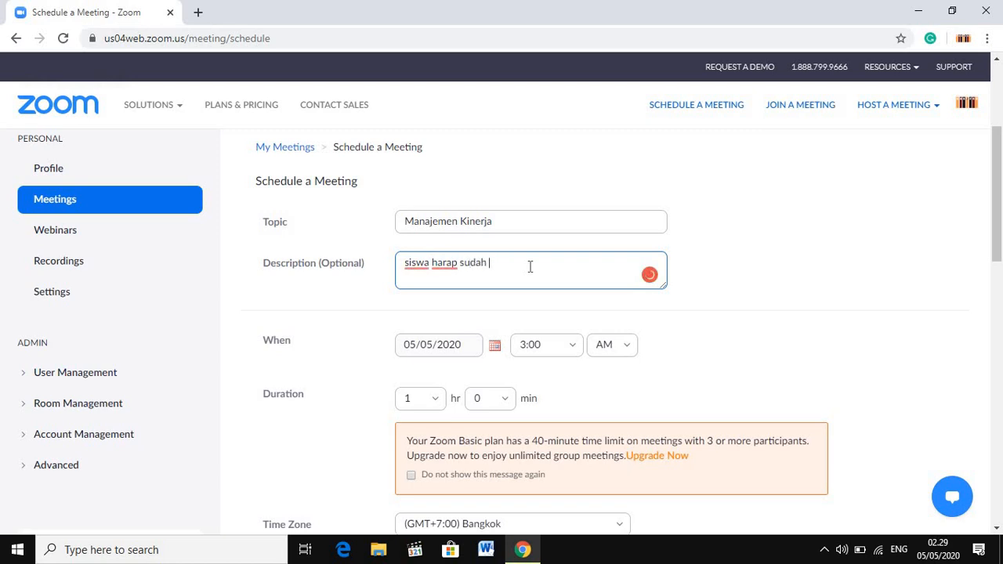
{"action": "type", "text": "si"}
{"action": "type", "text": "ap untuk menj"}
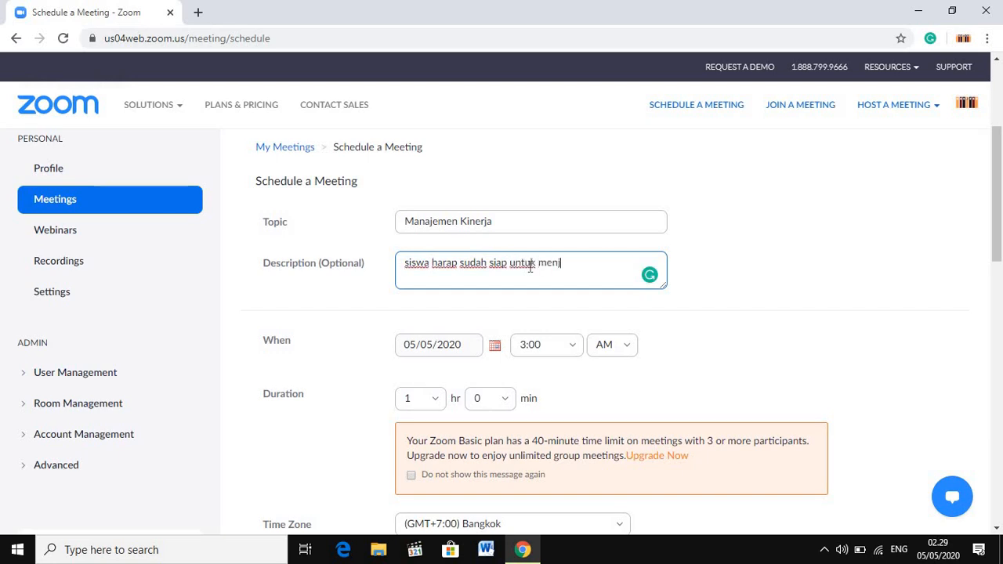
{"action": "type", "text": "alankan pertemu"}
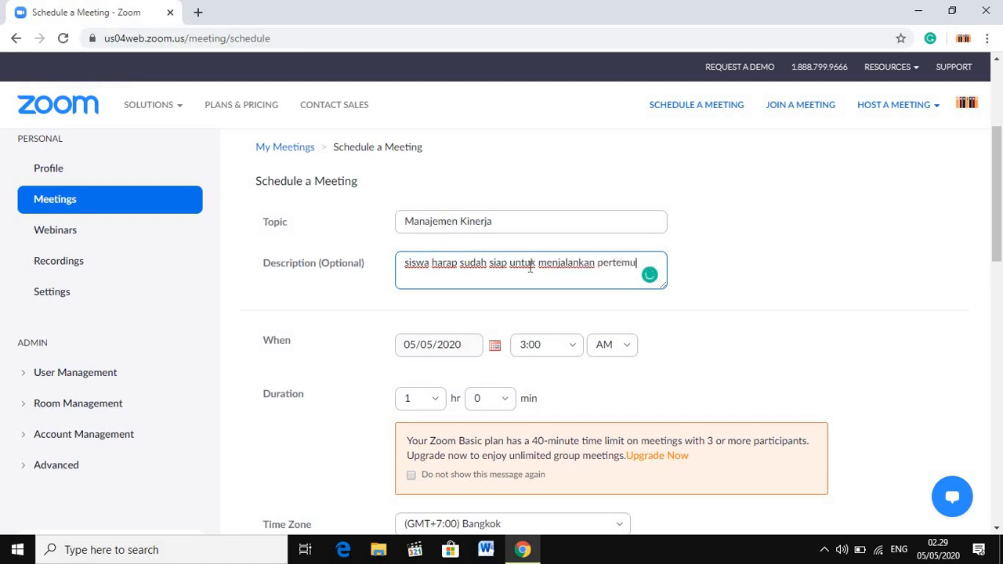
{"action": "type", "text": "an online"}
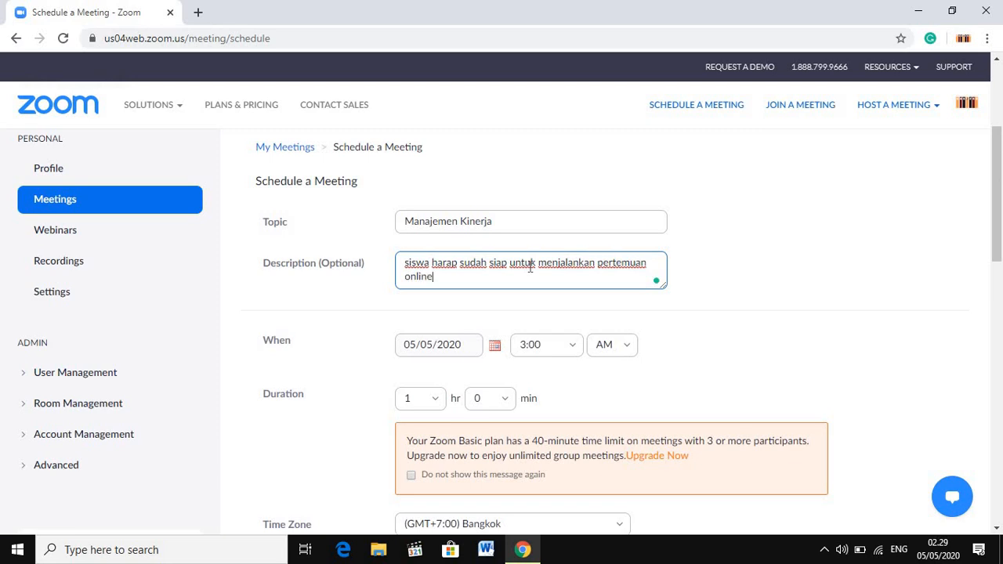
{"action": "left_click", "coordinate": [377, 303]}
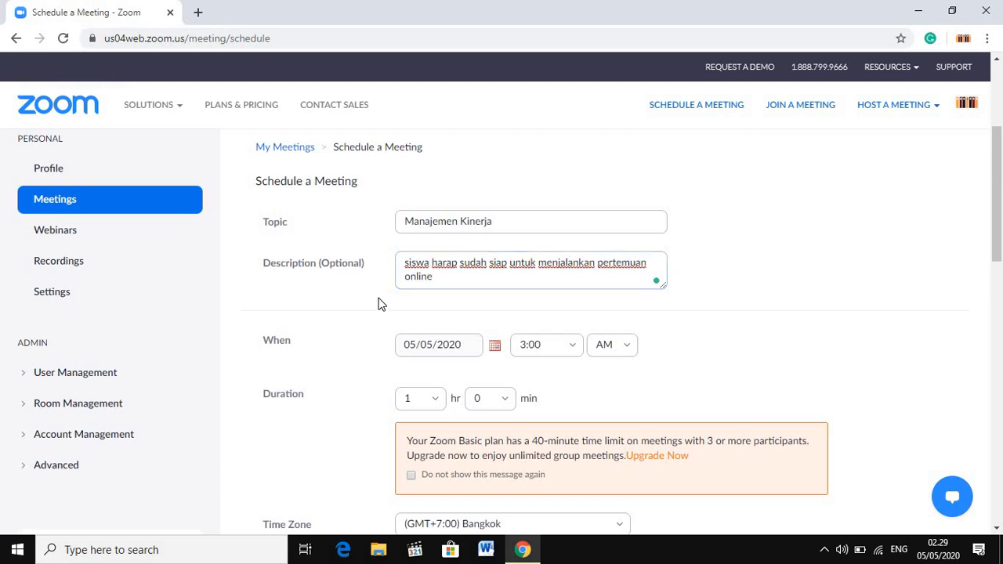
Set the meeting date to 05/08/2020.
{"action": "scroll", "coordinate": [378, 303], "scroll_direction": "down", "scroll_amount": 1}
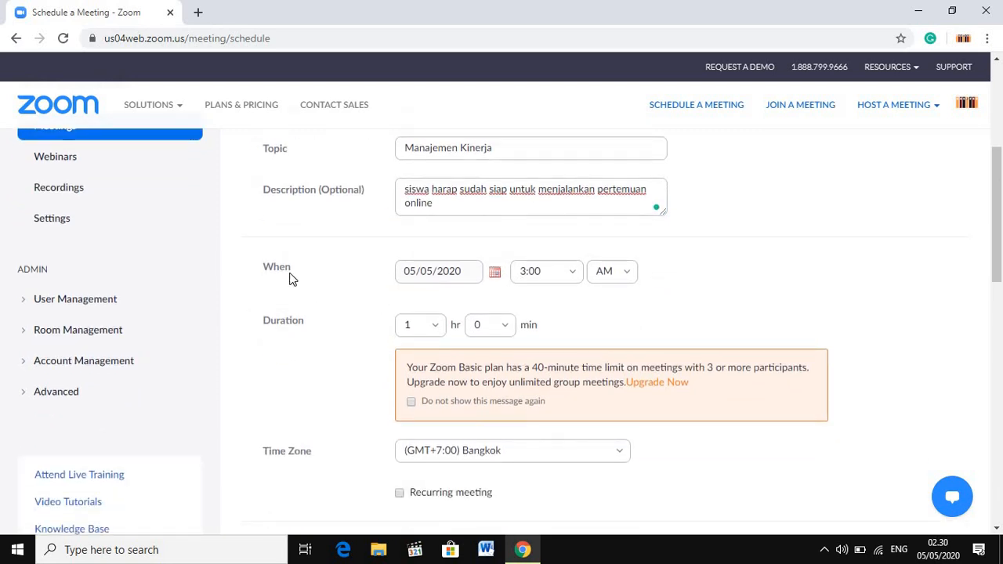
{"action": "left_click", "coordinate": [472, 279]}
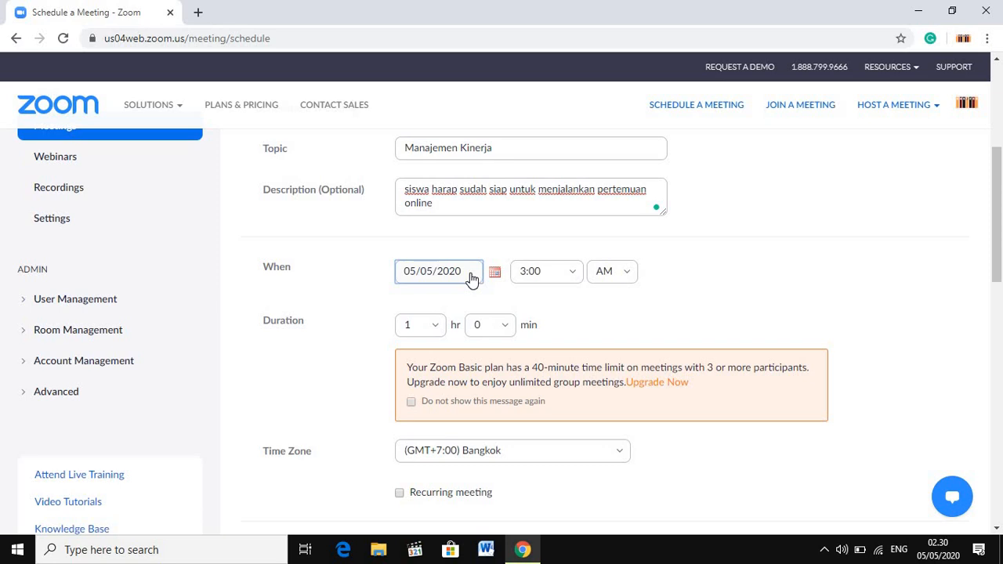
{"action": "left_click", "coordinate": [626, 275]}
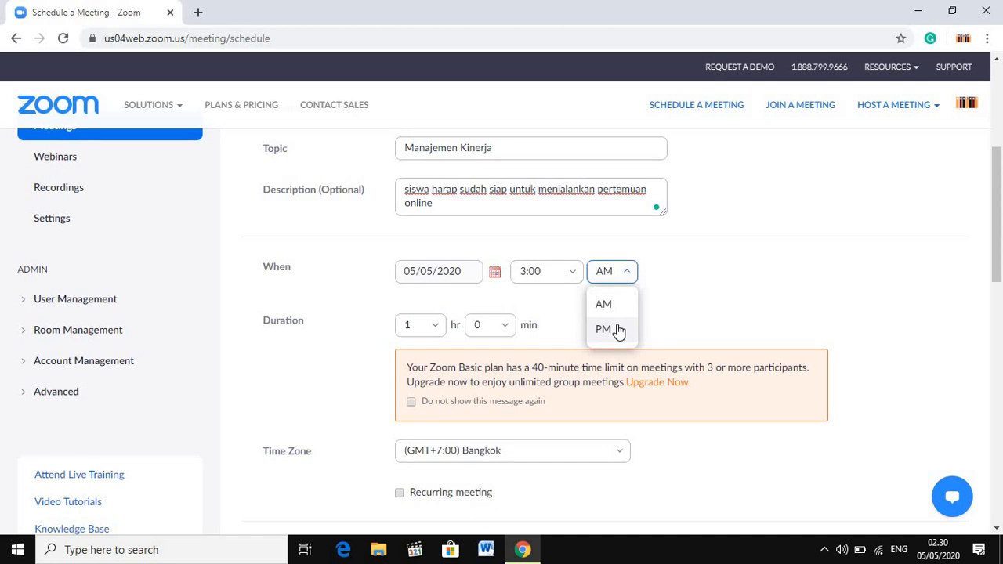
{"action": "left_click", "coordinate": [384, 296]}
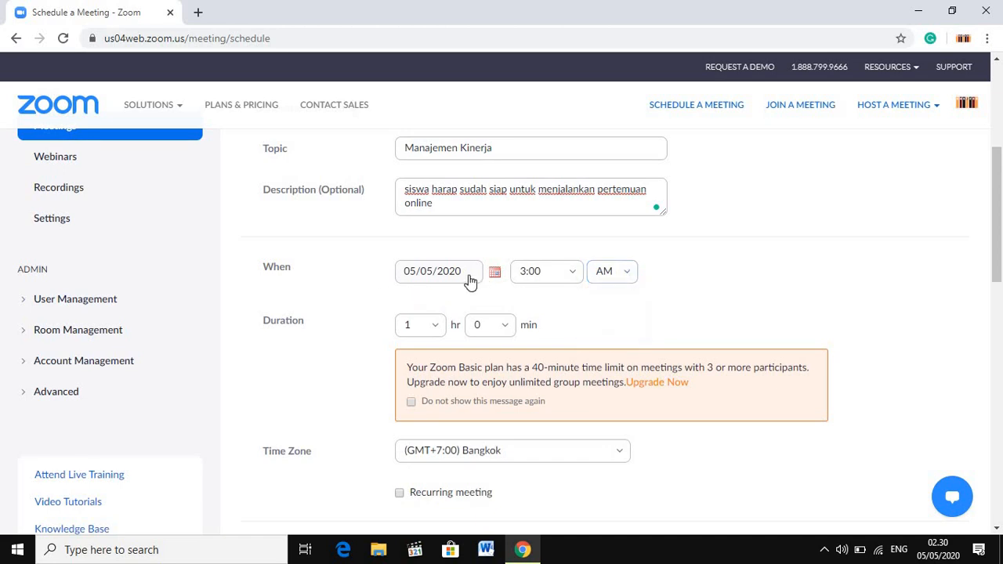
{"action": "left_click", "coordinate": [432, 274]}
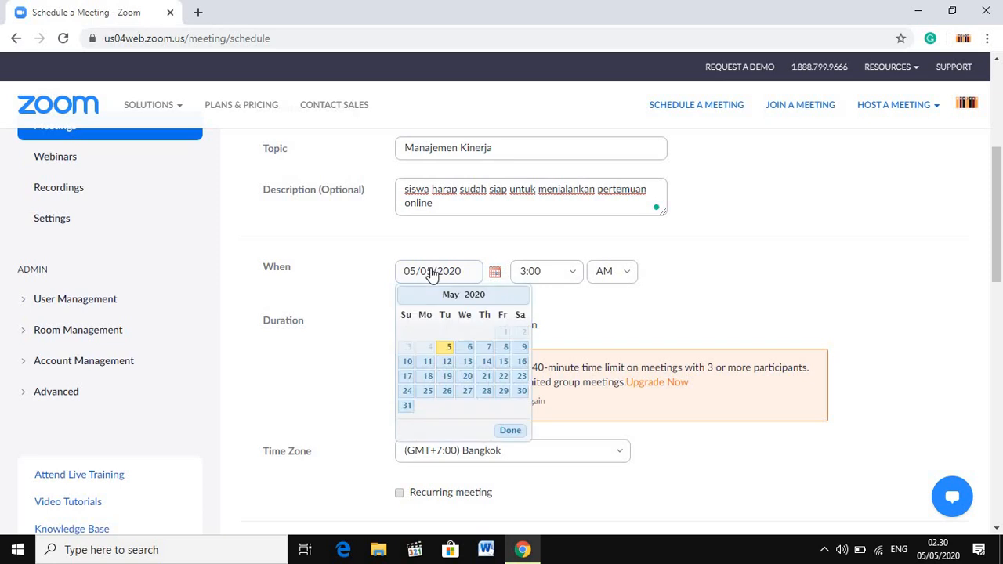
{"action": "scroll", "coordinate": [439, 278], "scroll_direction": "down", "scroll_amount": 1}
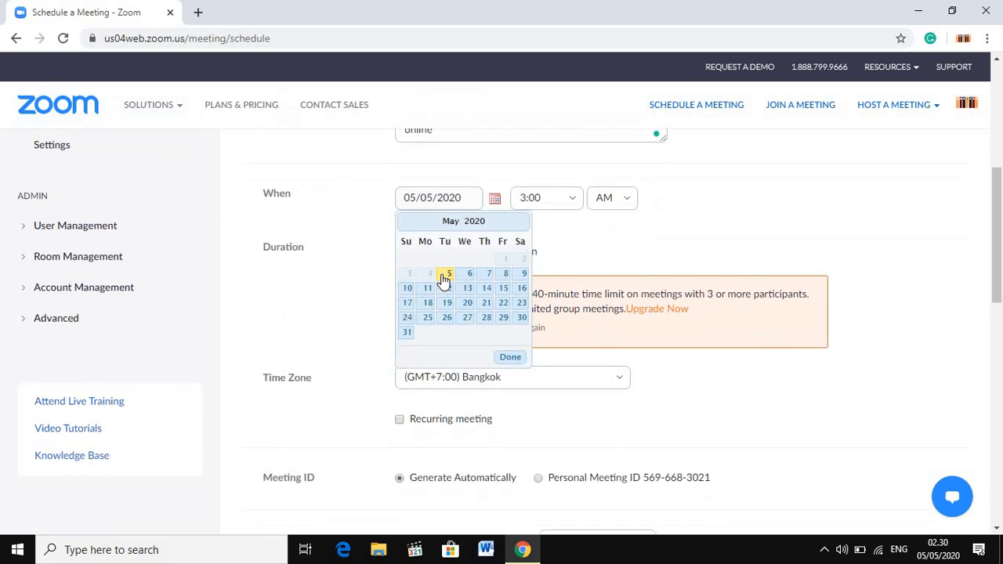
{"action": "left_click", "coordinate": [505, 274]}
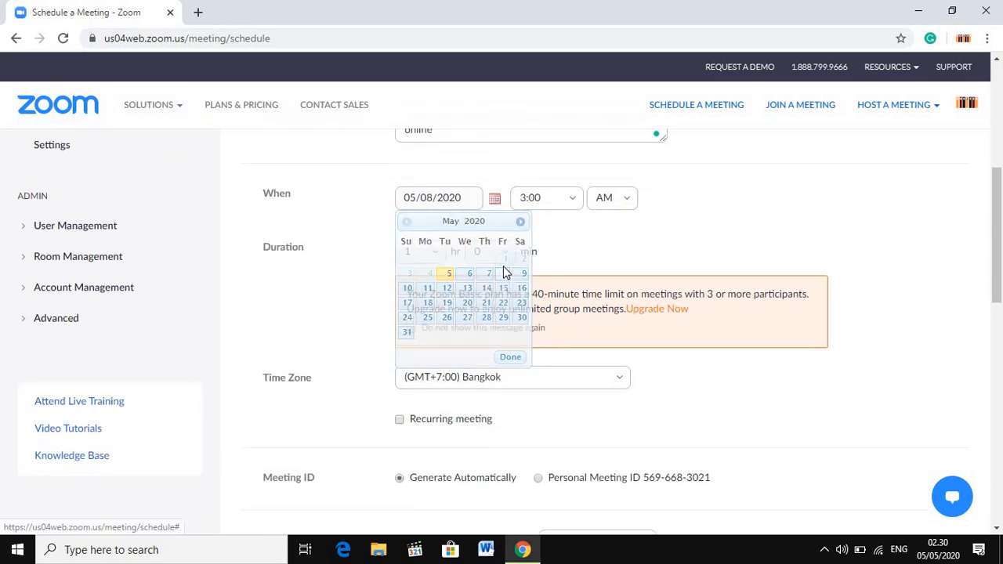
Set the meeting's start time to 10:00.
{"action": "scroll", "coordinate": [584, 262], "scroll_direction": "up", "scroll_amount": 1}
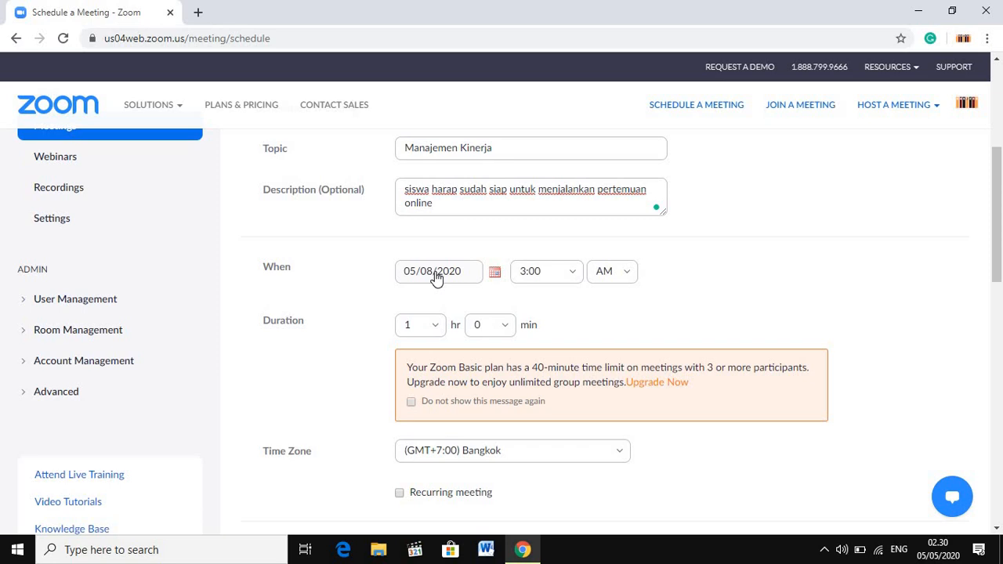
{"action": "left_click", "coordinate": [573, 276]}
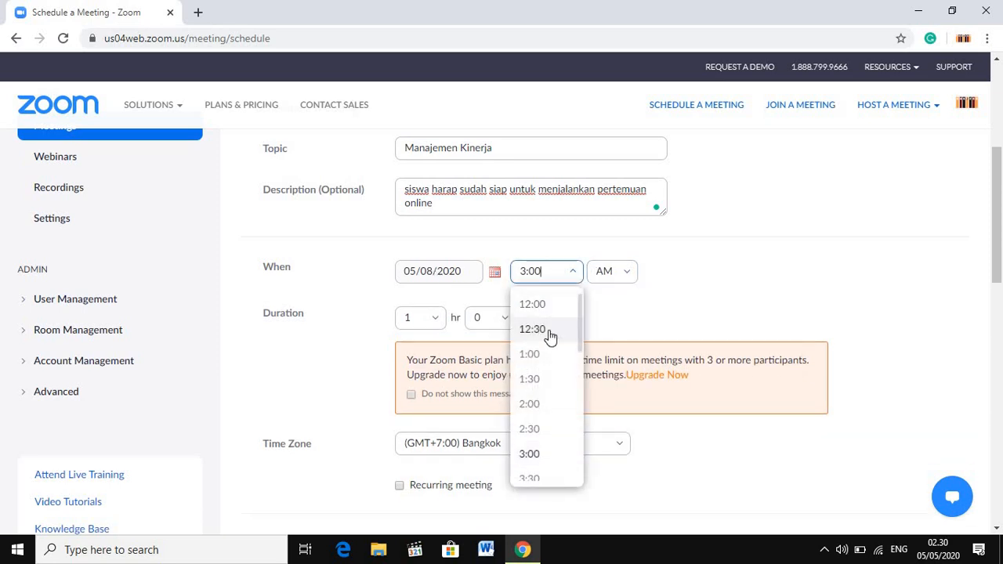
{"action": "scroll", "coordinate": [550, 335], "scroll_direction": "down", "scroll_amount": 1}
{"action": "scroll", "coordinate": [549, 335], "scroll_direction": "up", "scroll_amount": 1}
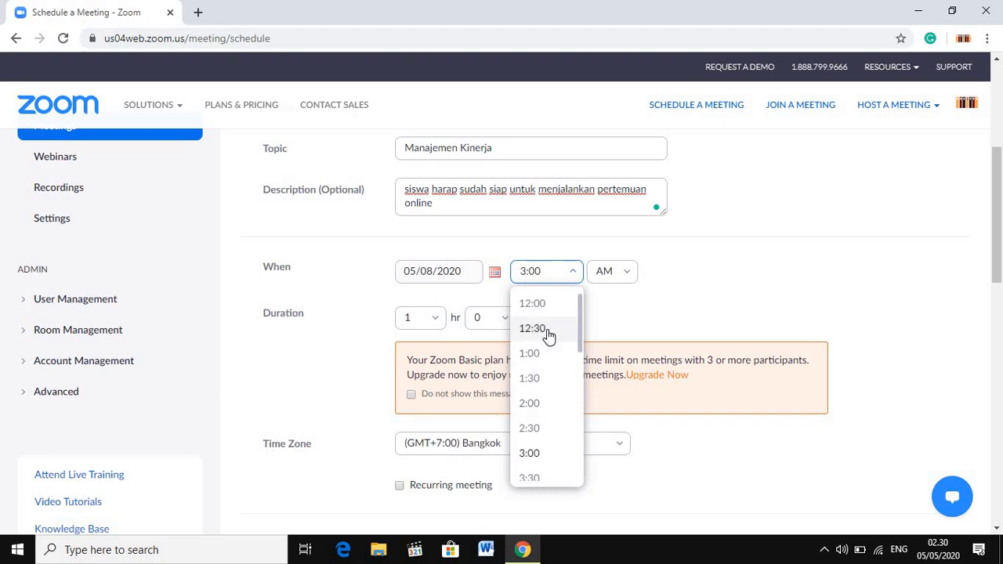
{"action": "scroll", "coordinate": [548, 336], "scroll_direction": "down", "scroll_amount": 1}
{"action": "scroll", "coordinate": [542, 360], "scroll_direction": "up", "scroll_amount": 1}
{"action": "scroll", "coordinate": [538, 381], "scroll_direction": "up", "scroll_amount": 1}
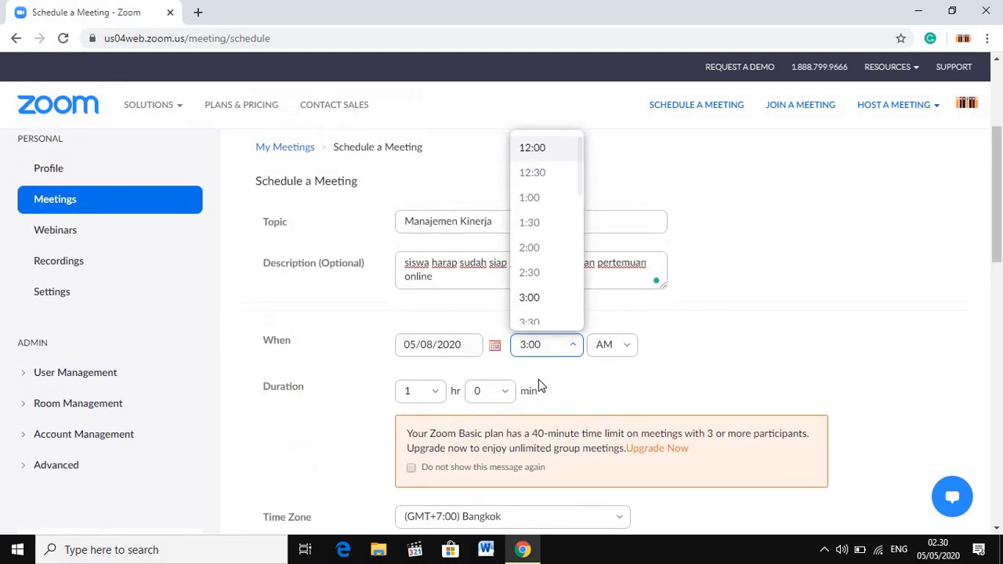
{"action": "scroll", "coordinate": [551, 222], "scroll_direction": "down", "scroll_amount": 1}
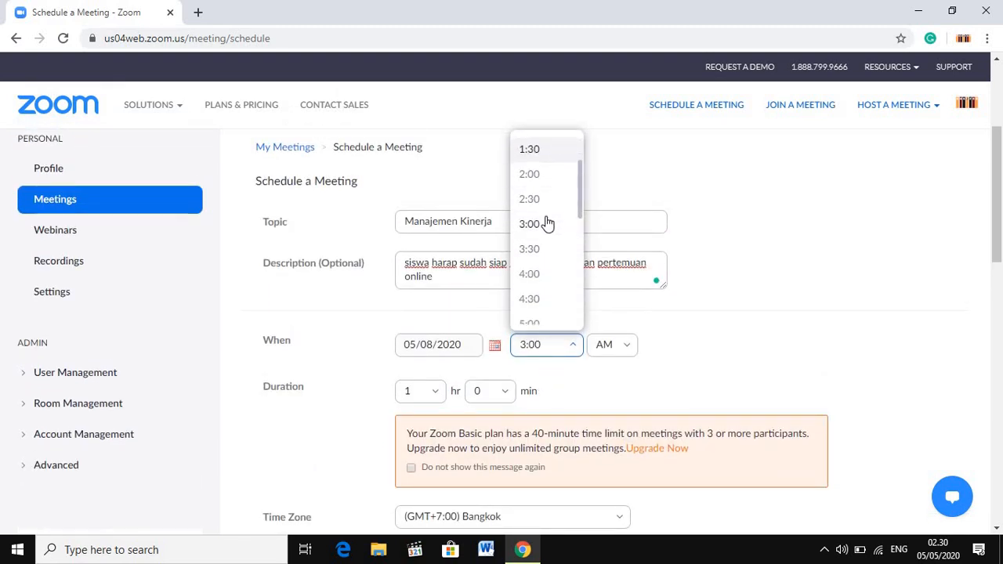
{"action": "scroll", "coordinate": [547, 235], "scroll_direction": "down", "scroll_amount": 5}
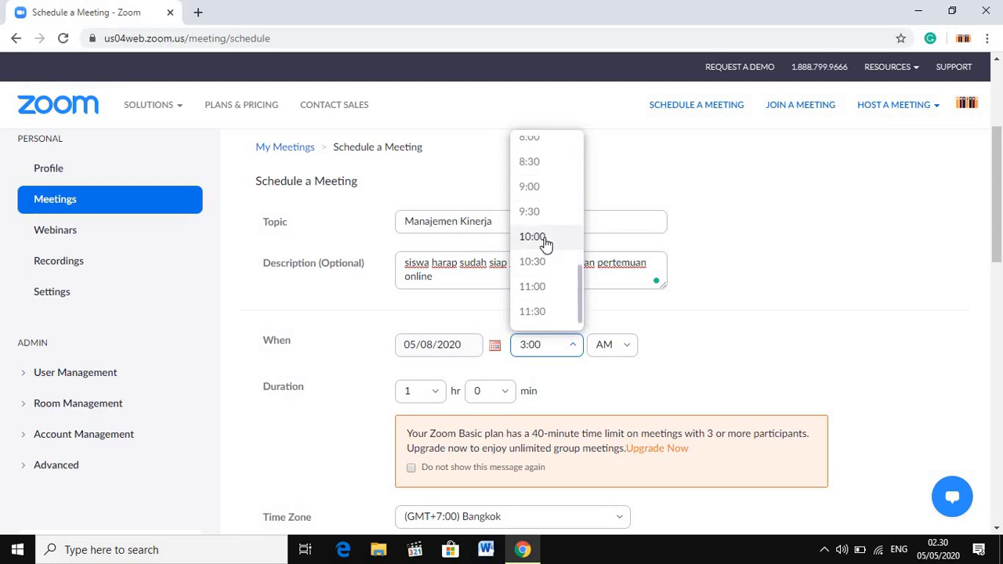
{"action": "left_click", "coordinate": [546, 238]}
{"action": "scroll", "coordinate": [604, 280], "scroll_direction": "down", "scroll_amount": 1}
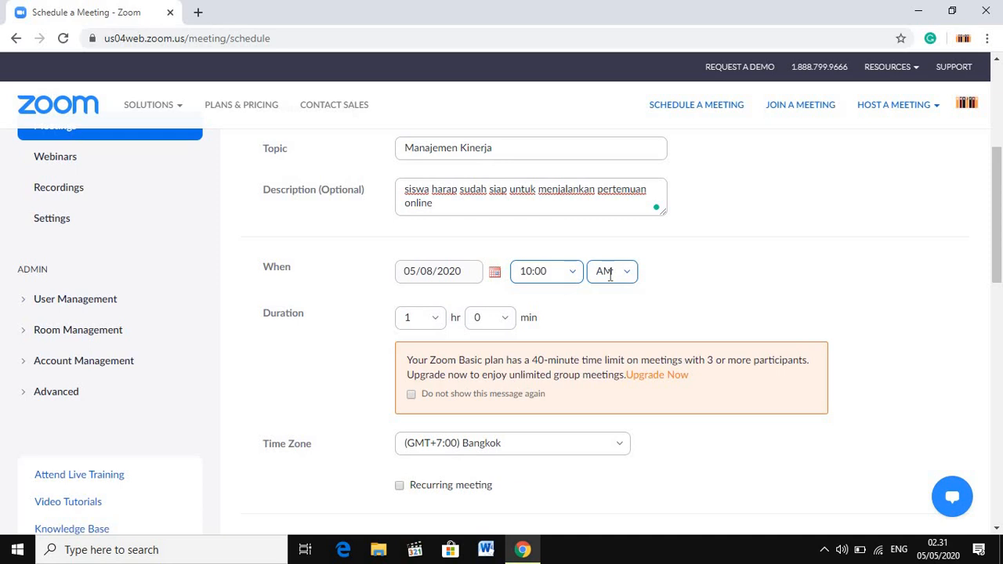
Check which hour values are available for the meeting's duration.
{"action": "scroll", "coordinate": [513, 256], "scroll_direction": "down", "scroll_amount": 2}
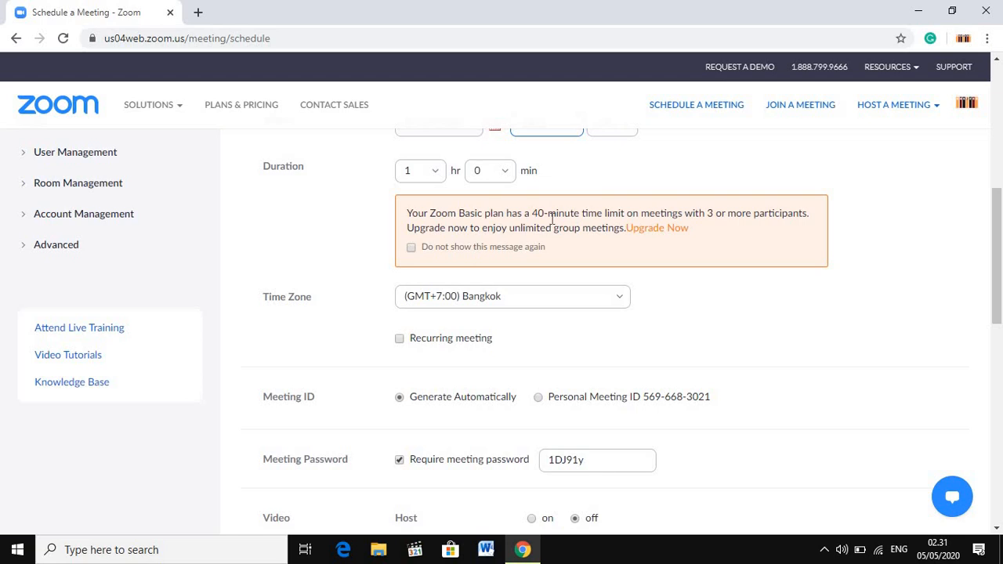
{"action": "scroll", "coordinate": [552, 220], "scroll_direction": "down", "scroll_amount": 1}
{"action": "scroll", "coordinate": [555, 223], "scroll_direction": "up", "scroll_amount": 1}
{"action": "left_click", "coordinate": [435, 179]}
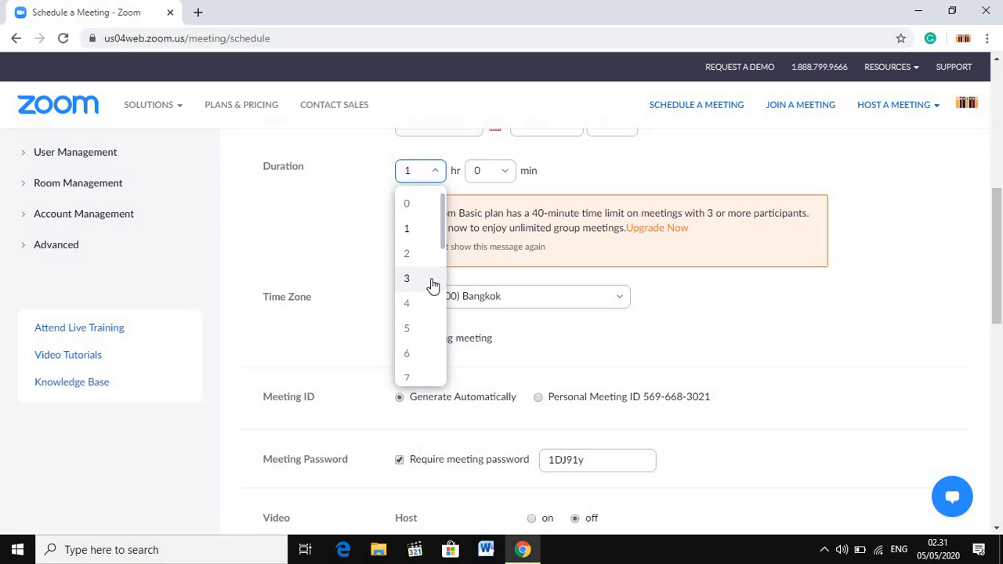
{"action": "left_click", "coordinate": [545, 214]}
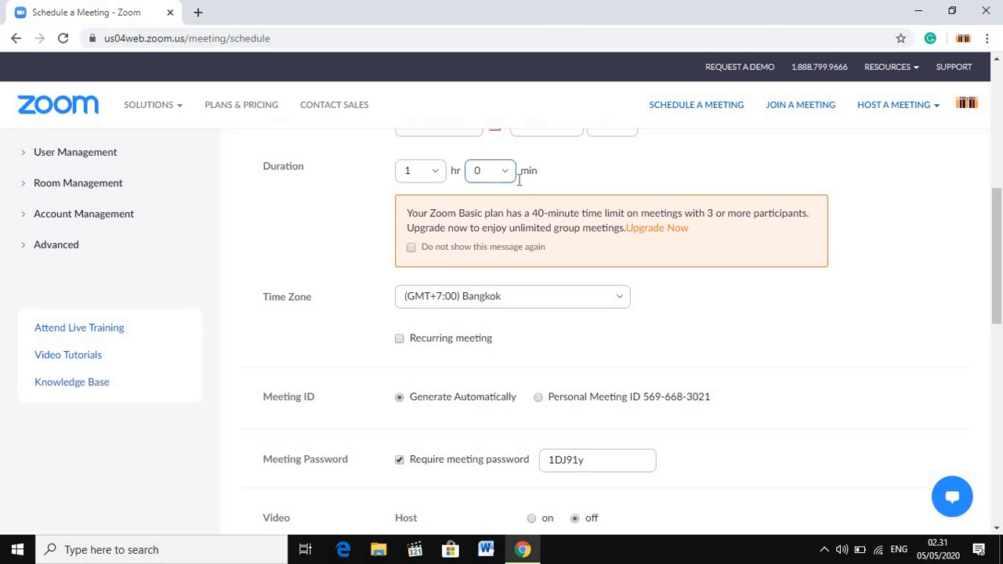
Try to change the meeting's time zone to (GMT+7:00) Jakarta.
{"action": "scroll", "coordinate": [586, 251], "scroll_direction": "down", "scroll_amount": 1}
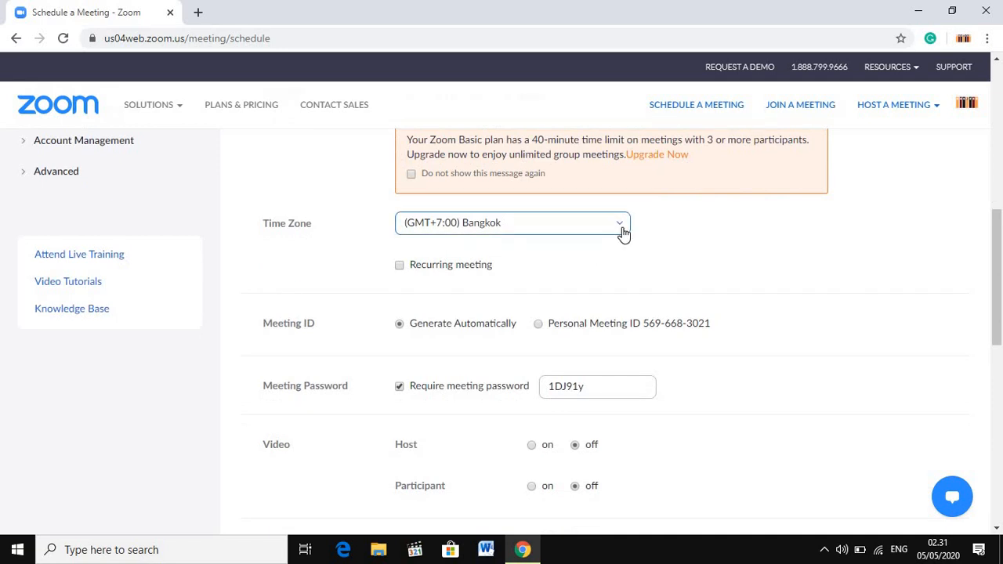
{"action": "left_click", "coordinate": [621, 230]}
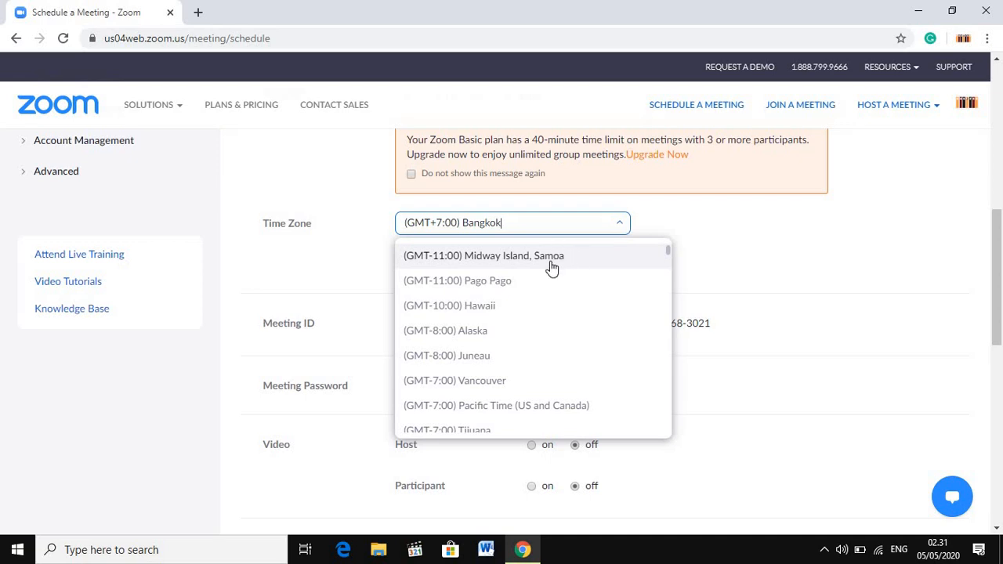
{"action": "scroll", "coordinate": [548, 272], "scroll_direction": "down", "scroll_amount": 2}
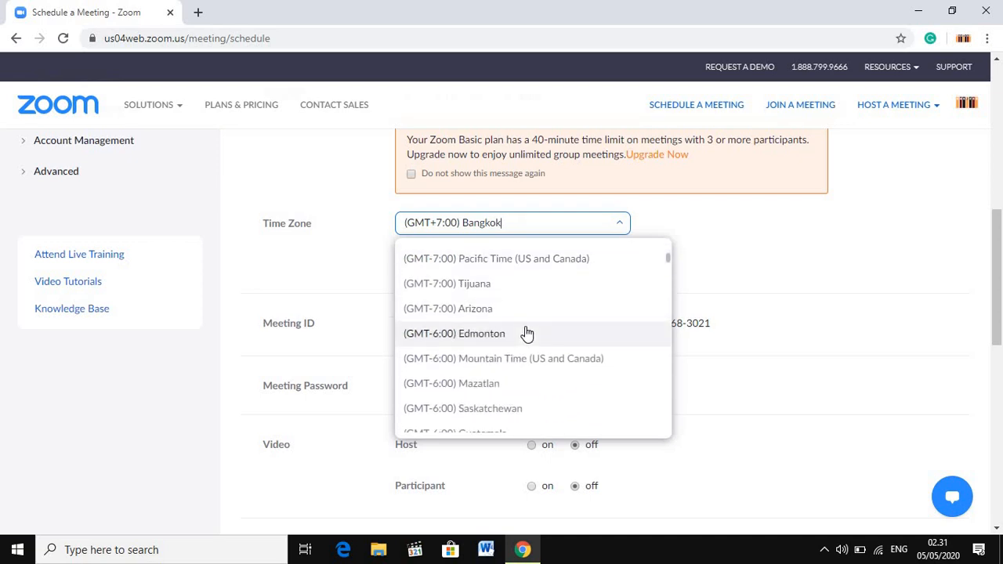
{"action": "scroll", "coordinate": [526, 335], "scroll_direction": "up", "scroll_amount": 4}
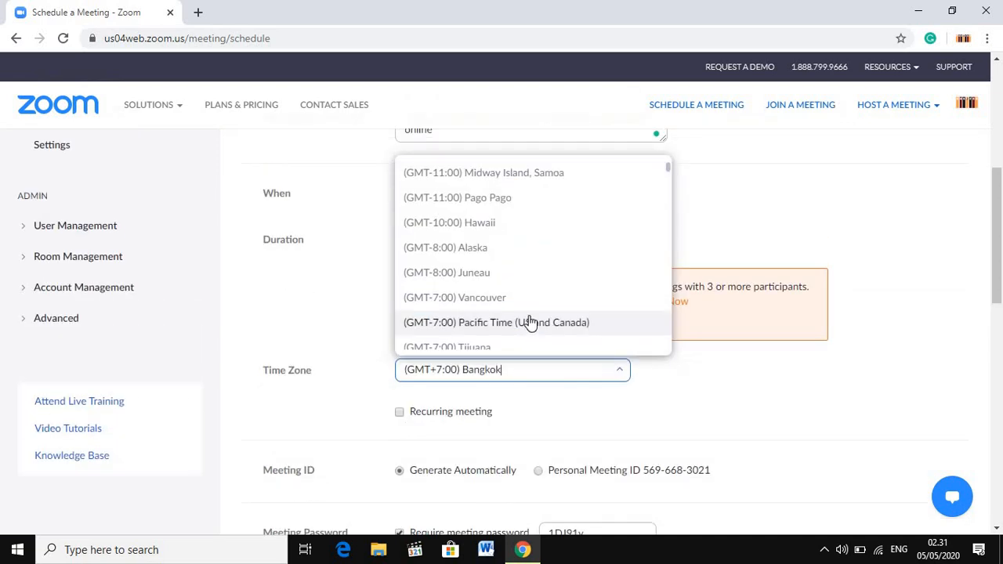
{"action": "scroll", "coordinate": [529, 322], "scroll_direction": "down", "scroll_amount": 6}
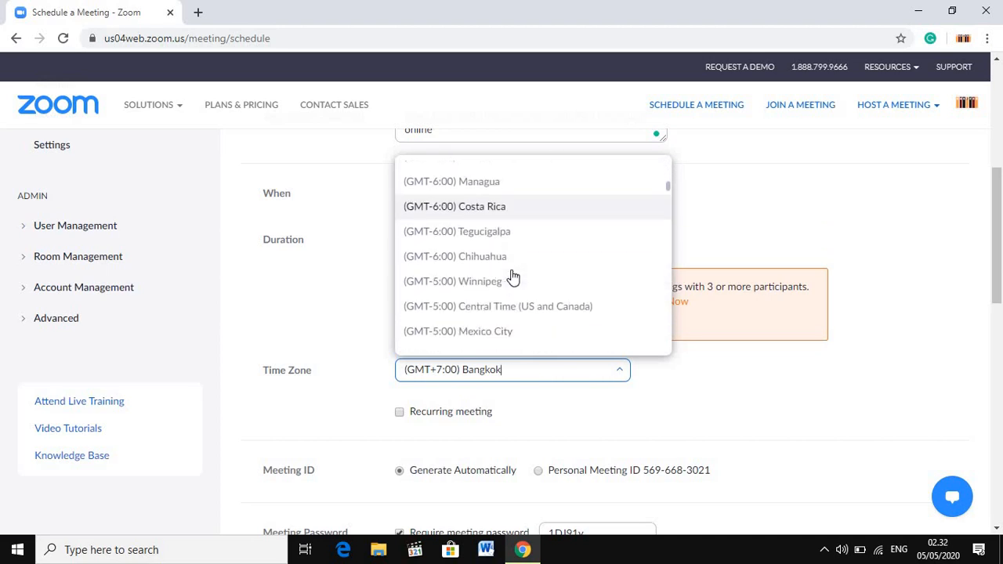
{"action": "scroll", "coordinate": [511, 277], "scroll_direction": "up", "scroll_amount": 3}
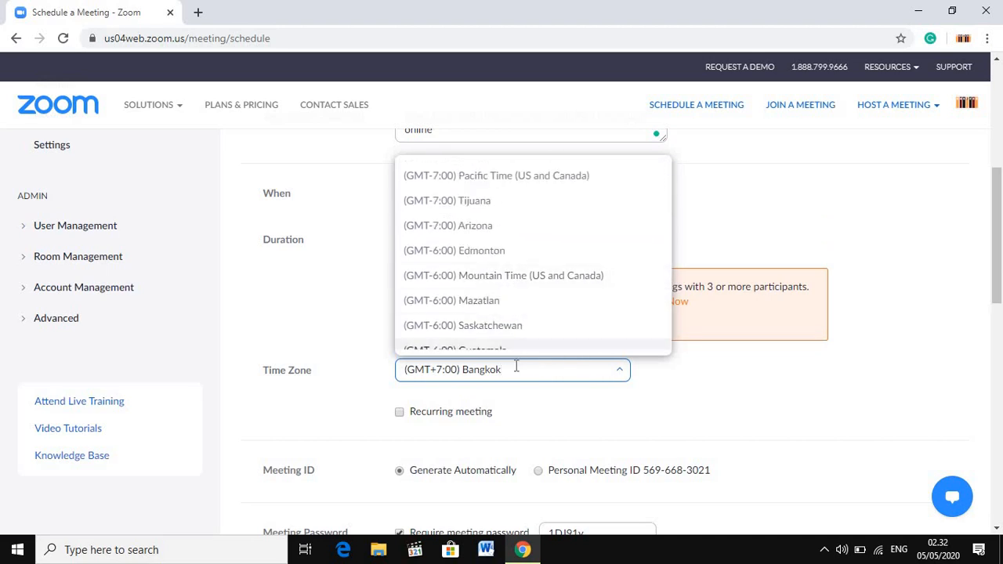
{"action": "key", "text": "BackSpace"}
{"action": "key", "text": "BackSpace"}
{"action": "key", "text": "BackSpace"}
{"action": "key", "text": "BackSpace"}
{"action": "key", "text": "BackSpace"}
{"action": "key", "text": "BackSpace"}
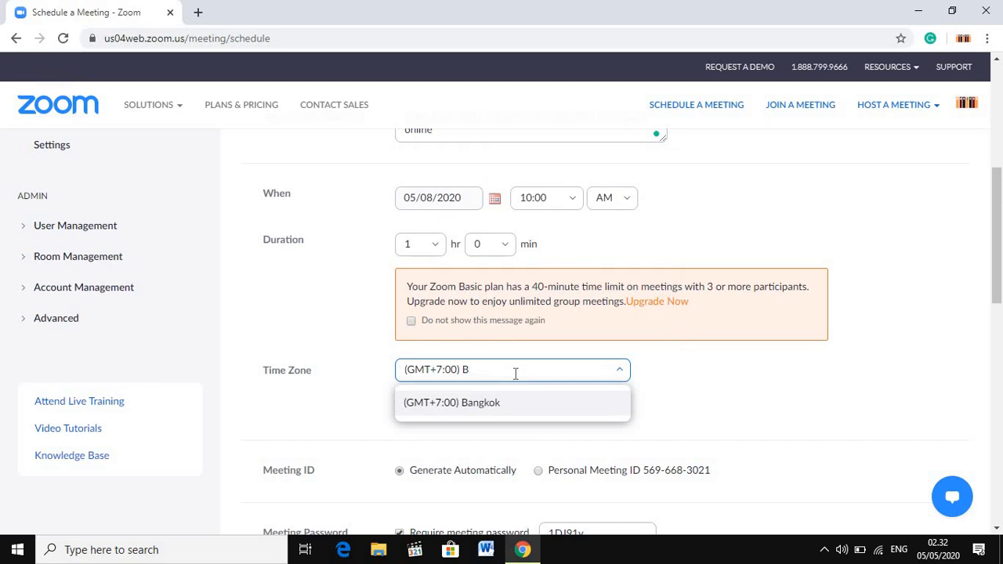
{"action": "key", "text": "BackSpace"}
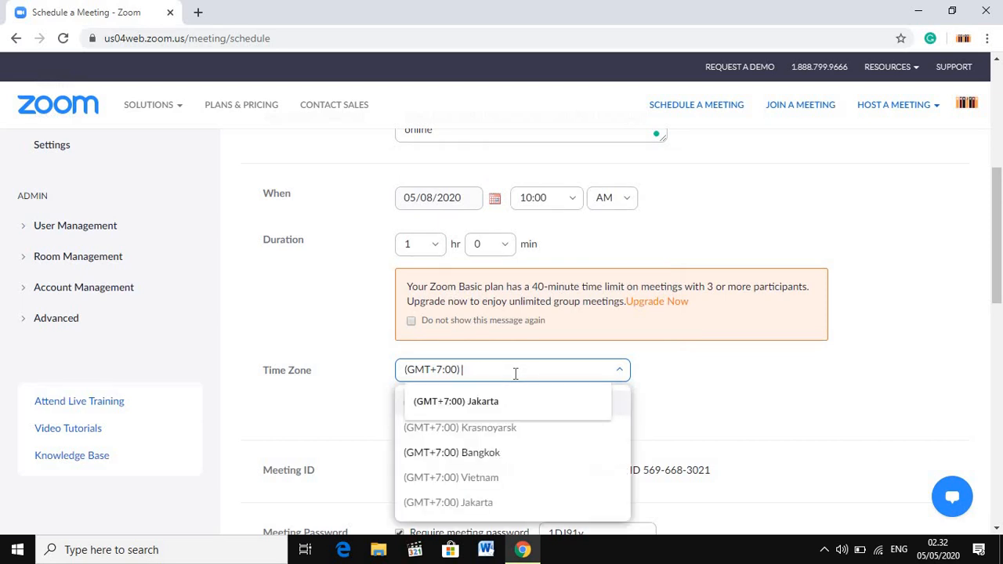
{"action": "left_click", "coordinate": [513, 404]}
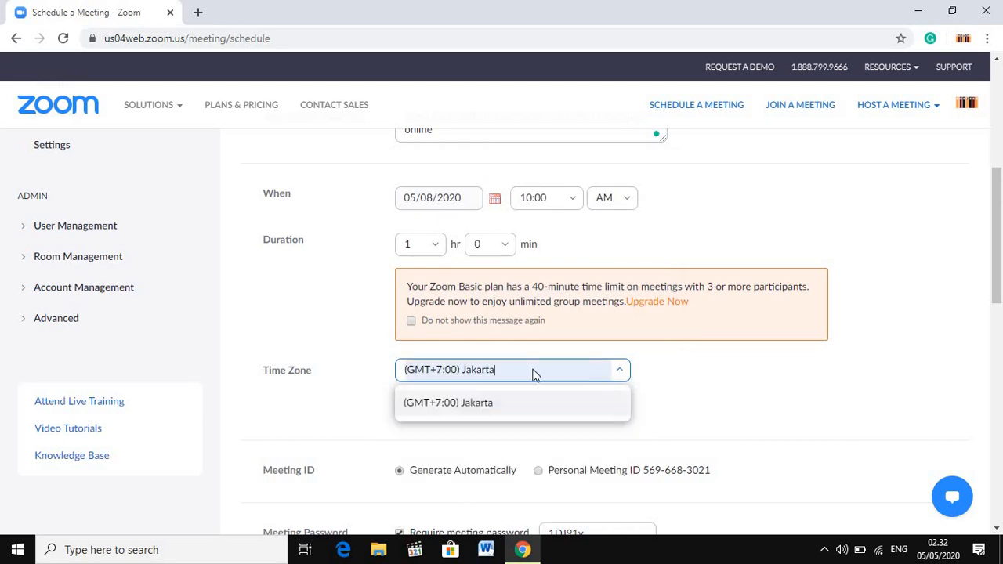
{"action": "left_click", "coordinate": [678, 396]}
Use the Personal Meeting ID for the meeting instead of an automatically generated one.
{"action": "scroll", "coordinate": [631, 384], "scroll_direction": "down", "scroll_amount": 2}
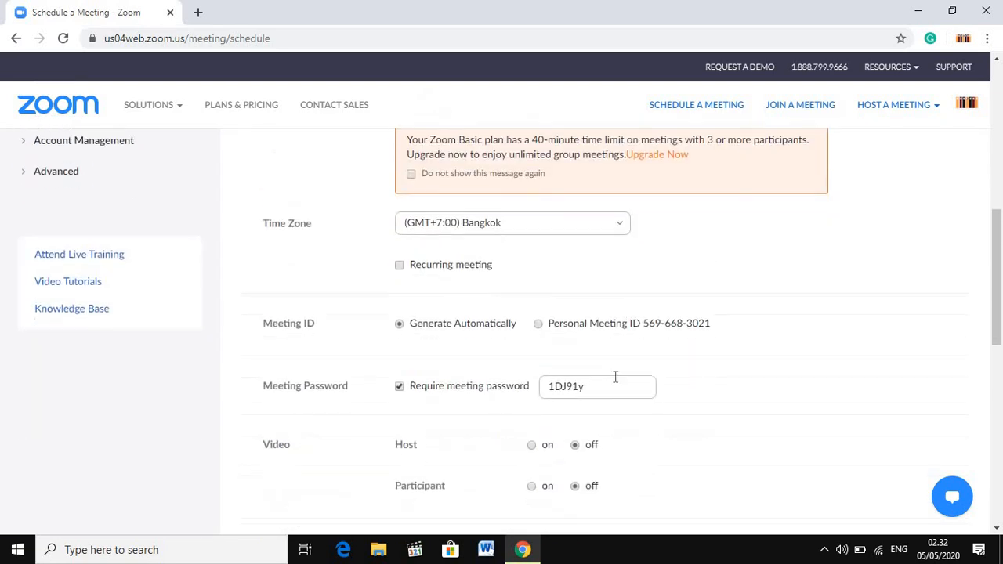
{"action": "scroll", "coordinate": [619, 369], "scroll_direction": "down", "scroll_amount": 1}
{"action": "scroll", "coordinate": [654, 318], "scroll_direction": "down", "scroll_amount": 1}
{"action": "scroll", "coordinate": [643, 316], "scroll_direction": "up", "scroll_amount": 1}
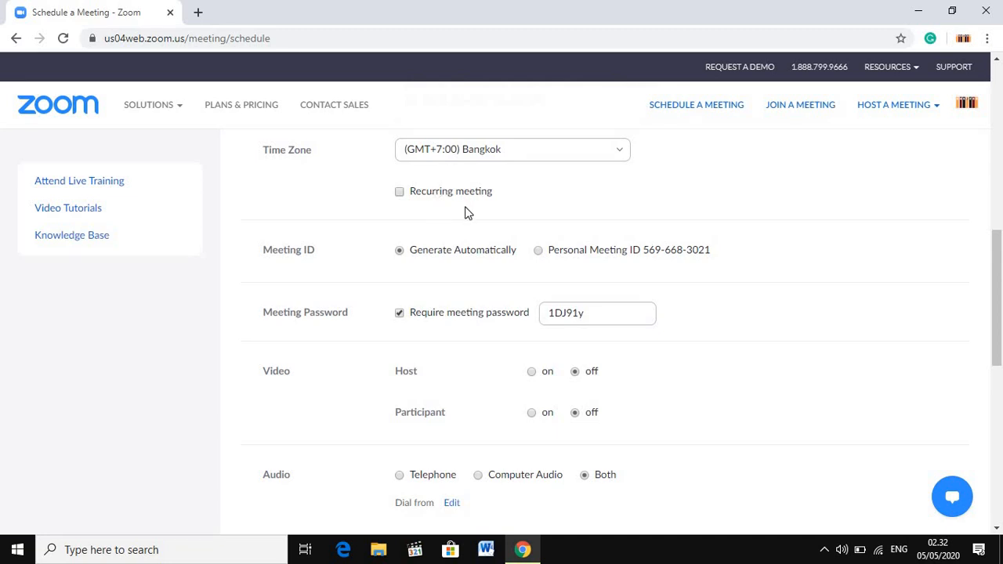
{"action": "scroll", "coordinate": [465, 212], "scroll_direction": "down", "scroll_amount": 1}
{"action": "scroll", "coordinate": [454, 279], "scroll_direction": "up", "scroll_amount": 1}
{"action": "left_click", "coordinate": [539, 251]}
Turn on video for both the host and the participants.
{"action": "scroll", "coordinate": [561, 233], "scroll_direction": "down", "scroll_amount": 1}
{"action": "scroll", "coordinate": [536, 238], "scroll_direction": "down", "scroll_amount": 1}
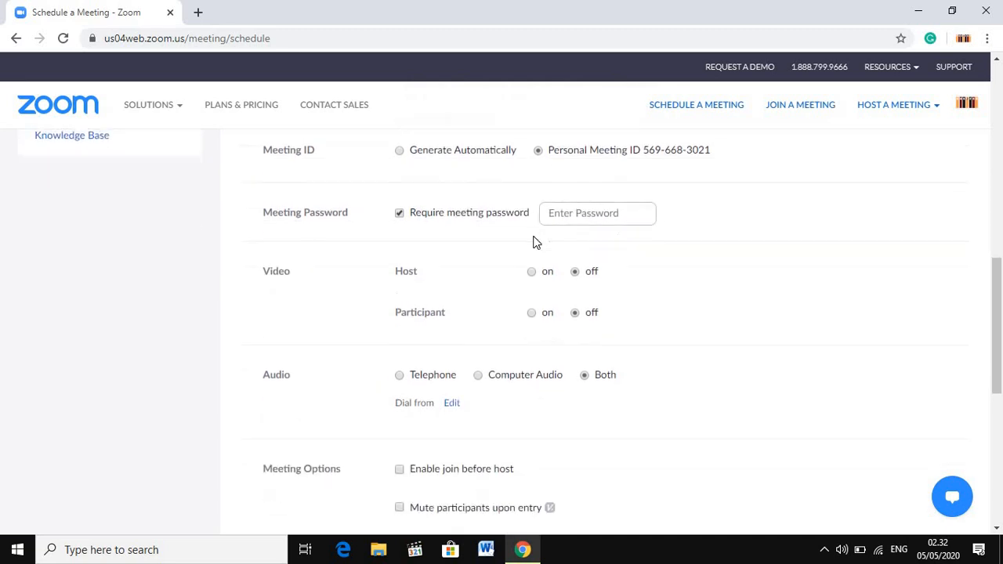
{"action": "scroll", "coordinate": [473, 247], "scroll_direction": "up", "scroll_amount": 1}
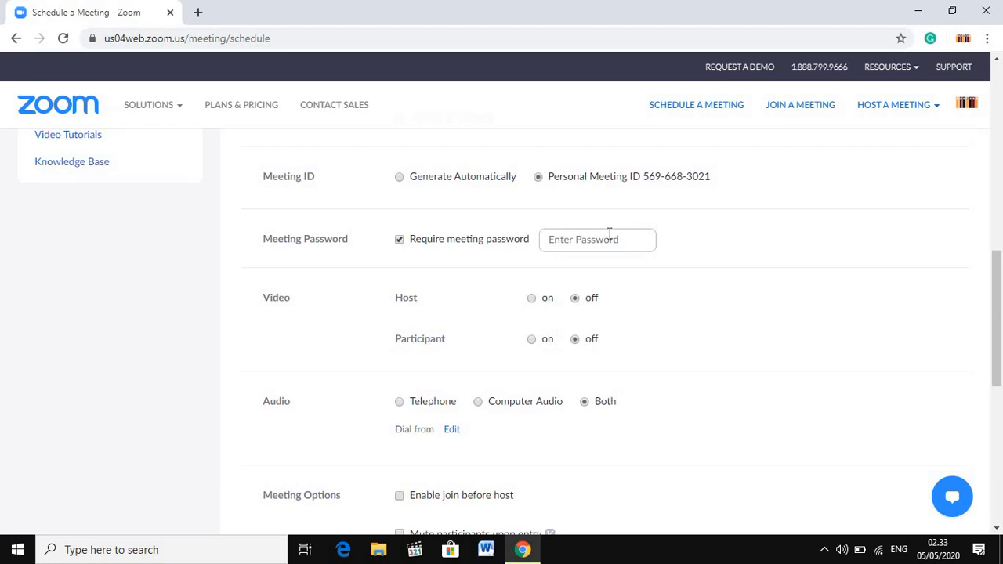
{"action": "scroll", "coordinate": [329, 243], "scroll_direction": "down", "scroll_amount": 1}
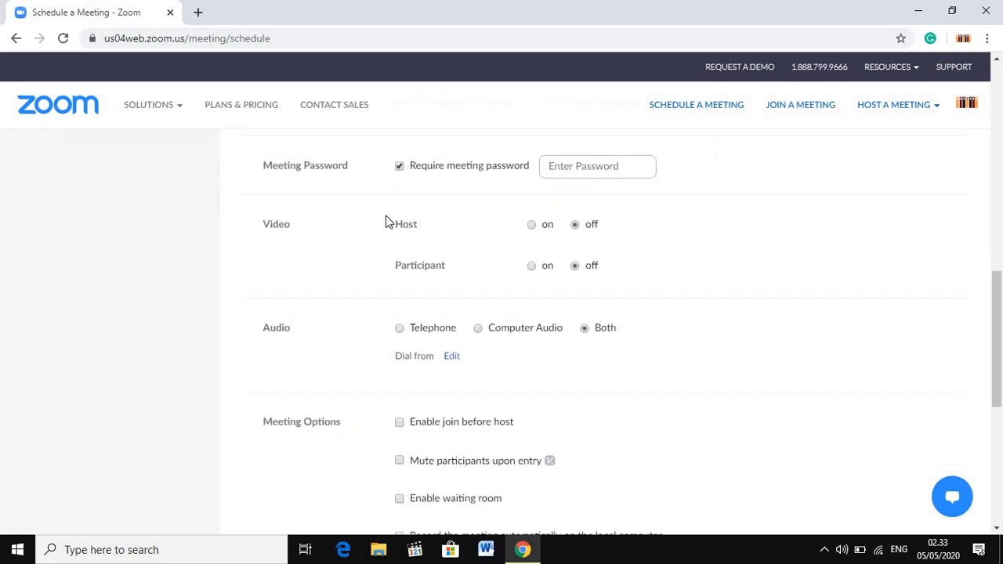
{"action": "scroll", "coordinate": [403, 221], "scroll_direction": "down", "scroll_amount": 1}
{"action": "scroll", "coordinate": [419, 227], "scroll_direction": "up", "scroll_amount": 1}
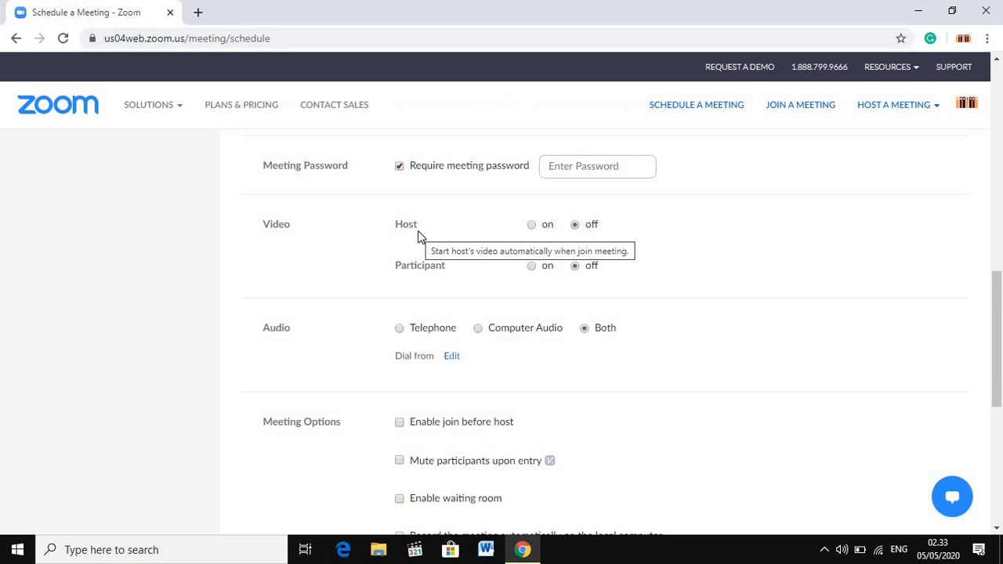
{"action": "left_click", "coordinate": [532, 225]}
{"action": "left_click", "coordinate": [531, 266]}
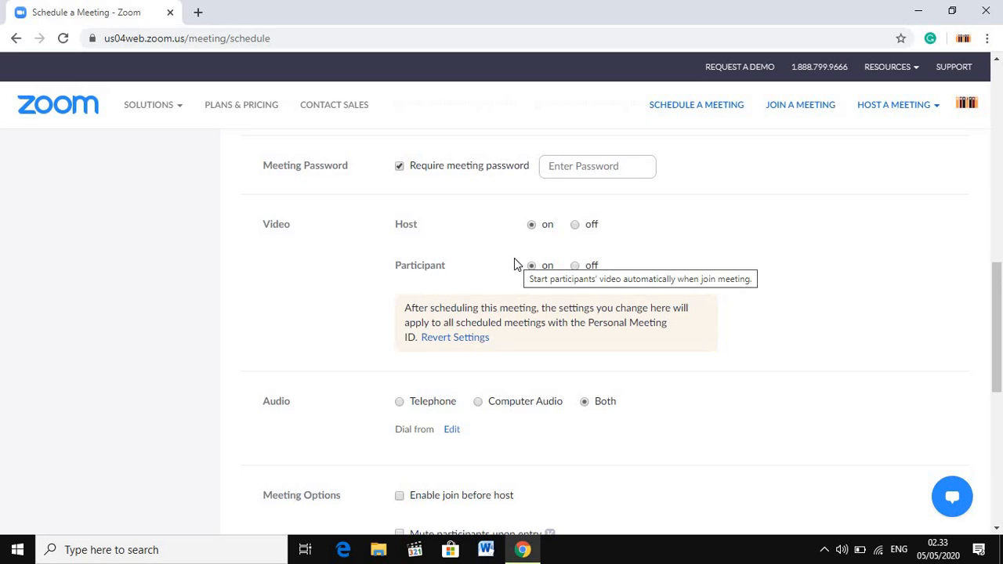
Save the meeting, keeping the current audio setting and meeting options.
{"action": "scroll", "coordinate": [514, 264], "scroll_direction": "down", "scroll_amount": 2}
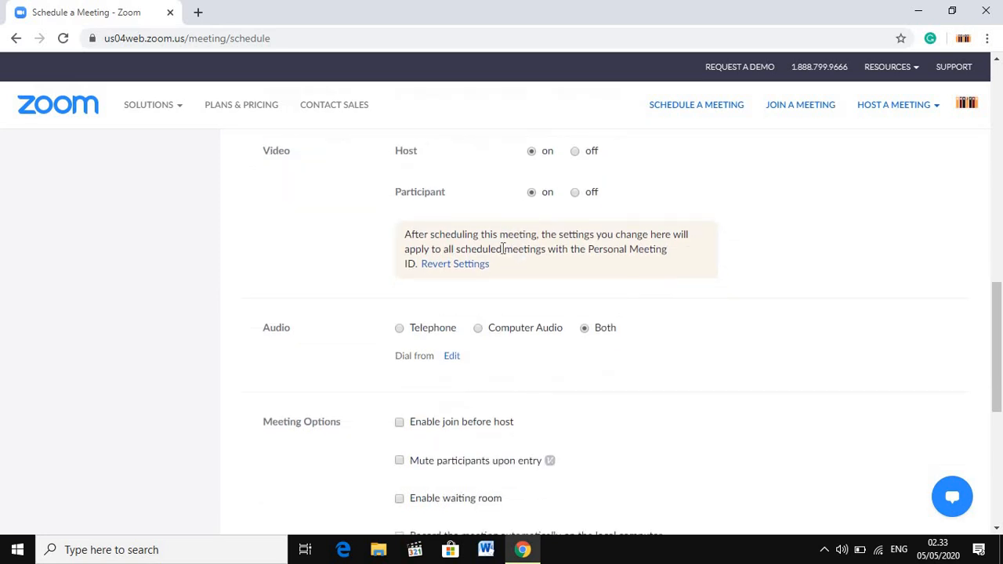
{"action": "scroll", "coordinate": [462, 266], "scroll_direction": "down", "scroll_amount": 1}
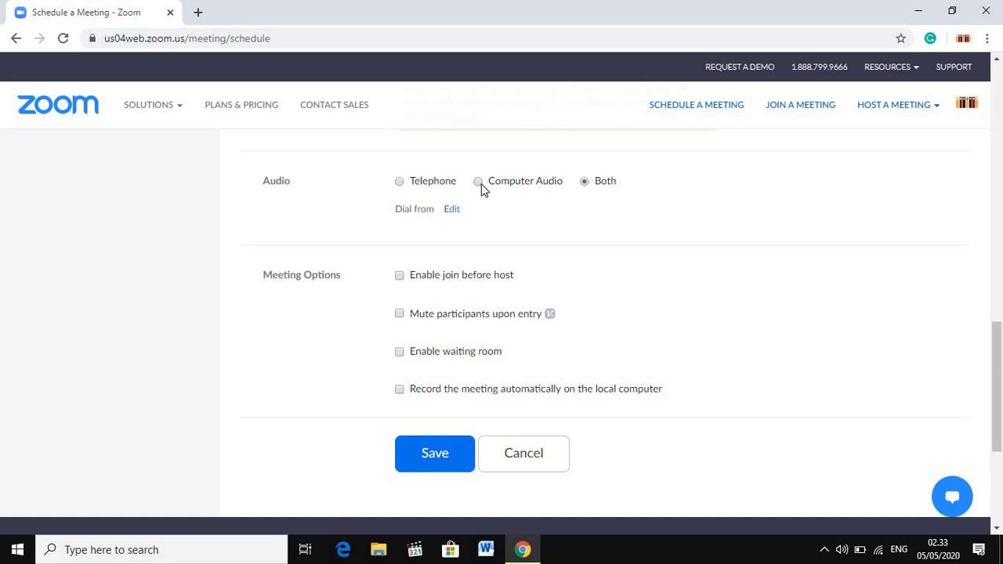
{"action": "scroll", "coordinate": [482, 190], "scroll_direction": "down", "scroll_amount": 1}
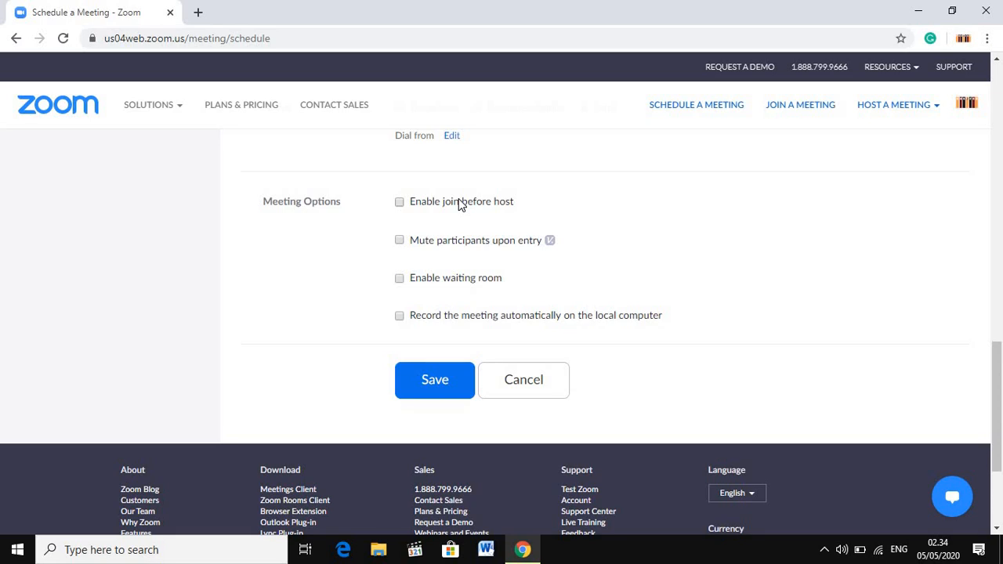
{"action": "scroll", "coordinate": [461, 204], "scroll_direction": "down", "scroll_amount": 1}
{"action": "scroll", "coordinate": [470, 235], "scroll_direction": "up", "scroll_amount": 1}
{"action": "scroll", "coordinate": [431, 346], "scroll_direction": "down", "scroll_amount": 1}
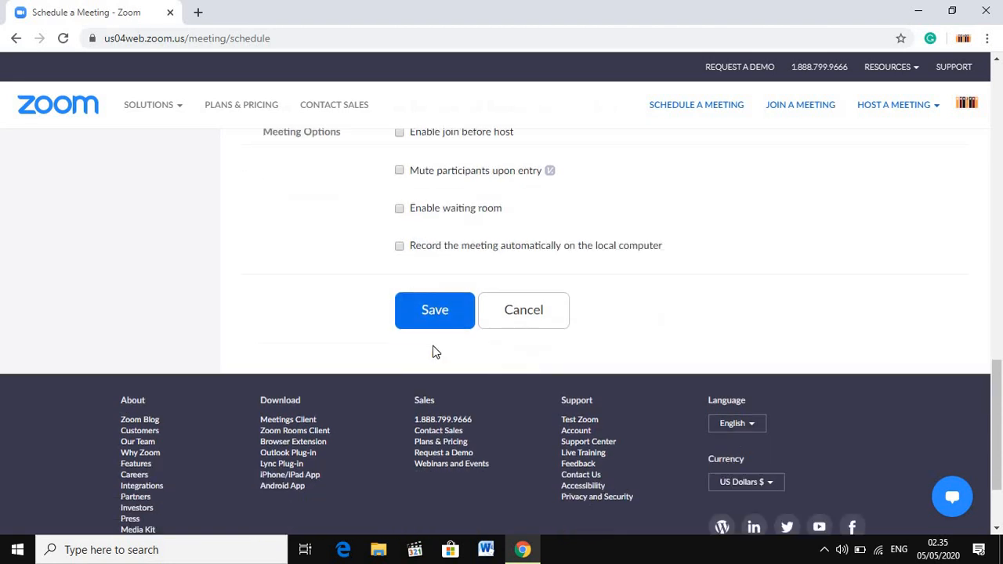
{"action": "left_click", "coordinate": [430, 314]}
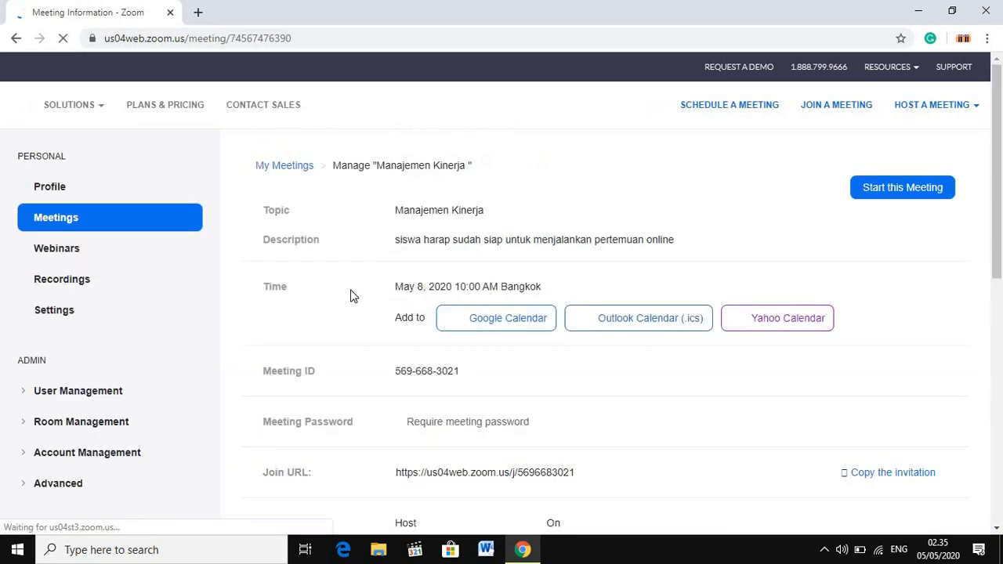
Review the saved meeting's details and highlight its meeting ID.
{"action": "scroll", "coordinate": [351, 294], "scroll_direction": "down", "scroll_amount": 1}
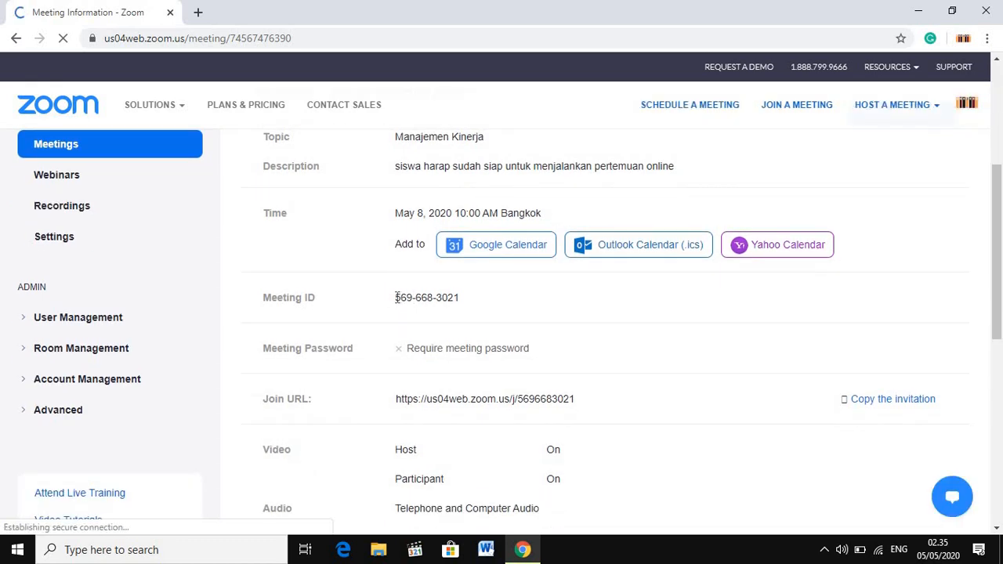
{"action": "left_click_drag", "start_coordinate": [395, 298], "coordinate": [468, 305]}
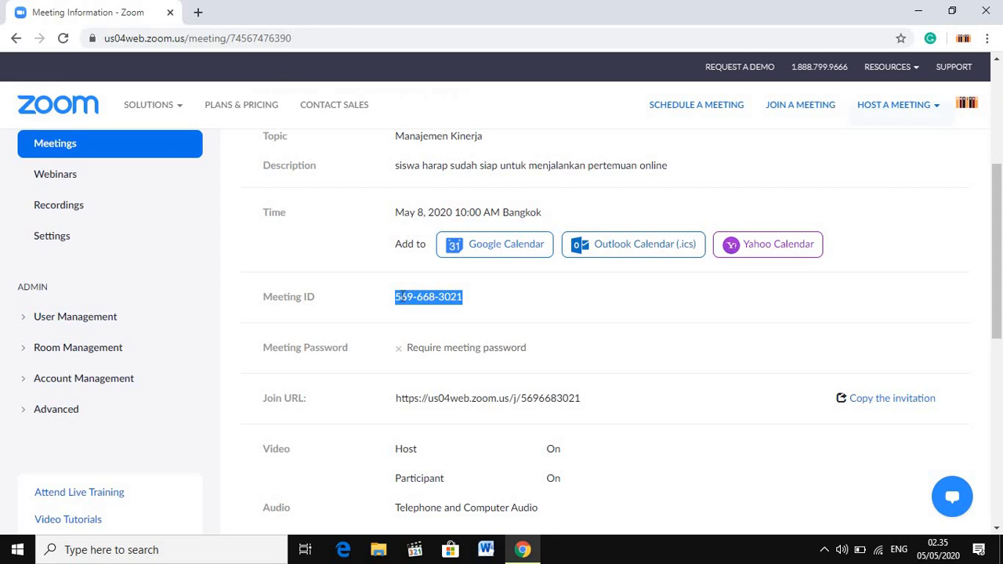
{"action": "scroll", "coordinate": [398, 296], "scroll_direction": "down", "scroll_amount": 4}
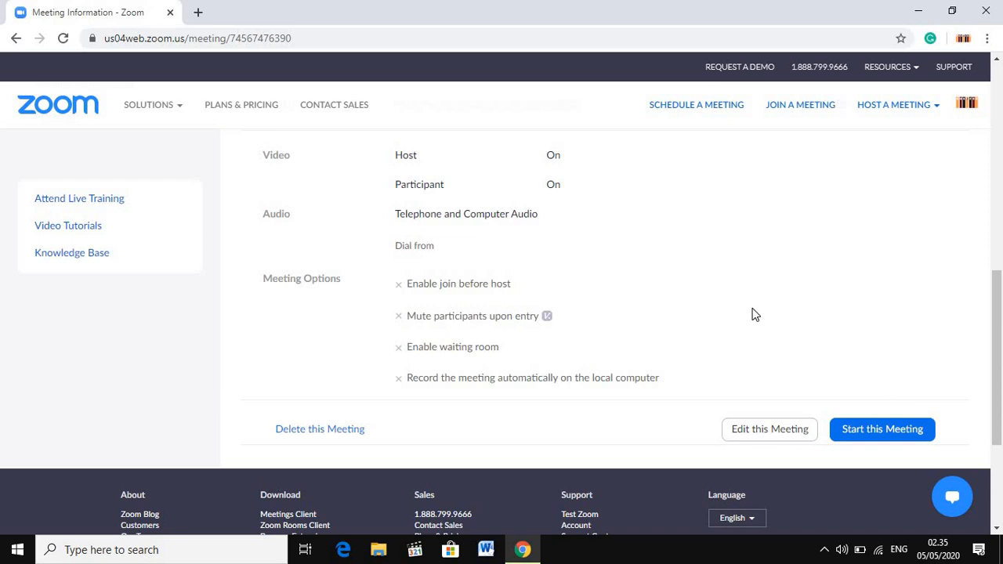
{"action": "scroll", "coordinate": [739, 308], "scroll_direction": "up", "scroll_amount": 2}
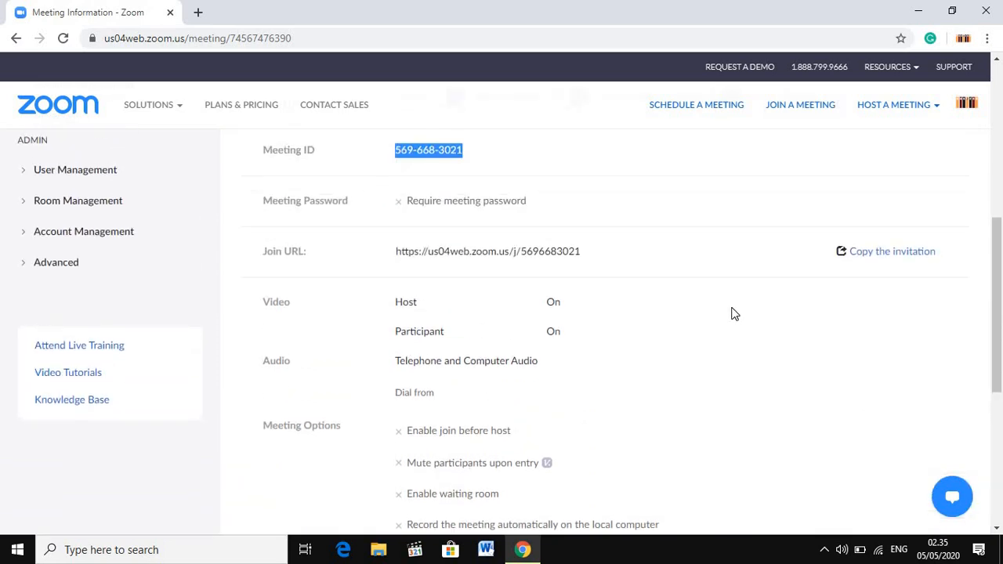
Look over the saved meeting's details and start the "Manajemen Kinerja" meeting.
{"action": "scroll", "coordinate": [672, 309], "scroll_direction": "down", "scroll_amount": 1}
{"action": "scroll", "coordinate": [672, 309], "scroll_direction": "up", "scroll_amount": 3}
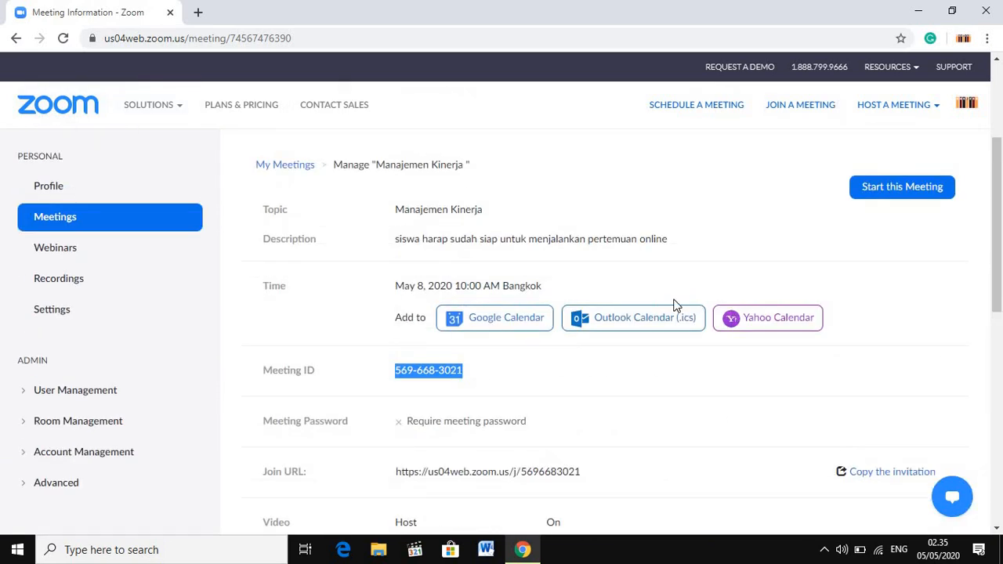
{"action": "scroll", "coordinate": [659, 291], "scroll_direction": "down", "scroll_amount": 5}
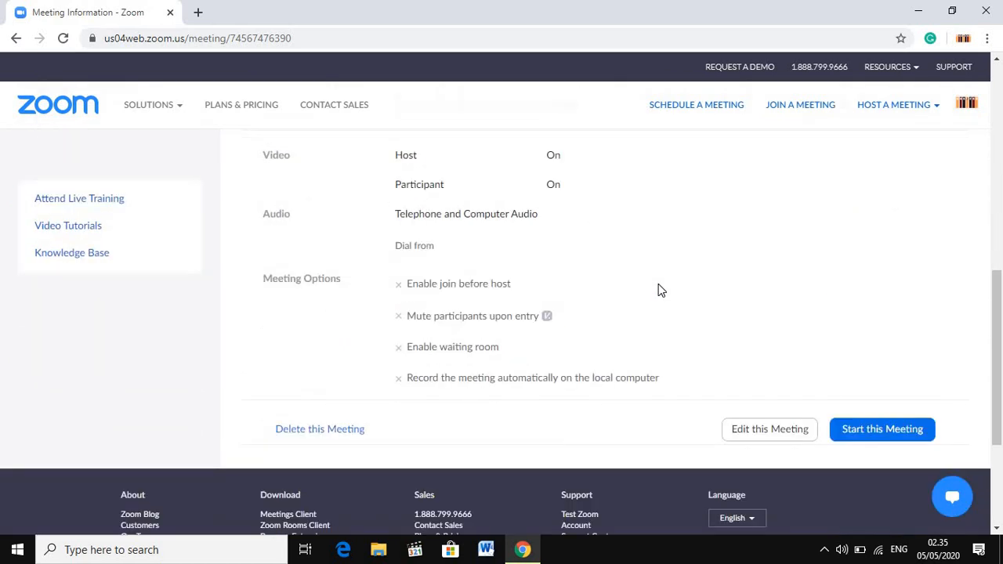
{"action": "left_click", "coordinate": [874, 435]}
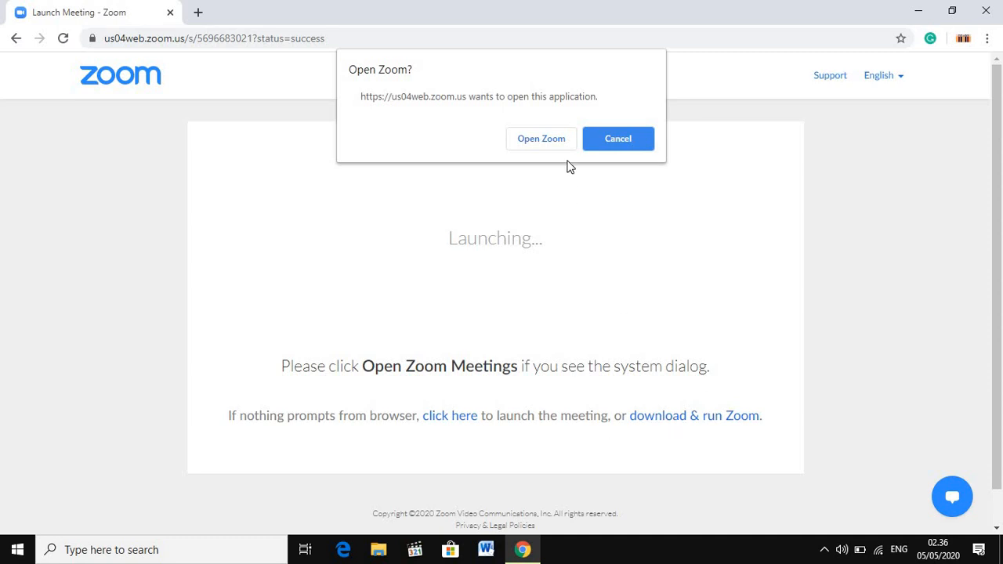
Decline opening the Zoom app, and download the Zoom launcher instead, keeping the flagged .exe file.
{"action": "left_click", "coordinate": [617, 139]}
{"action": "right_click", "coordinate": [697, 415]}
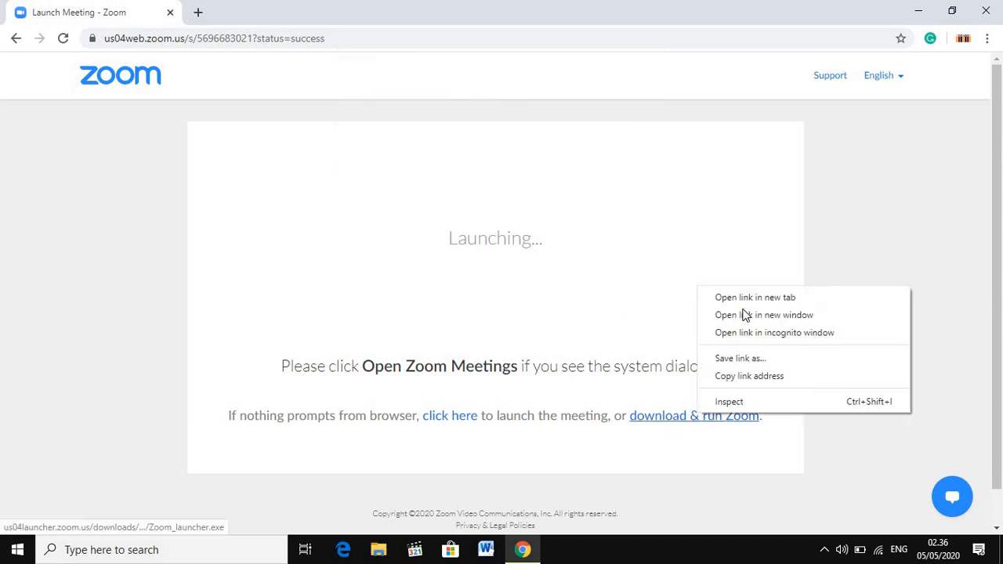
{"action": "left_click", "coordinate": [745, 298]}
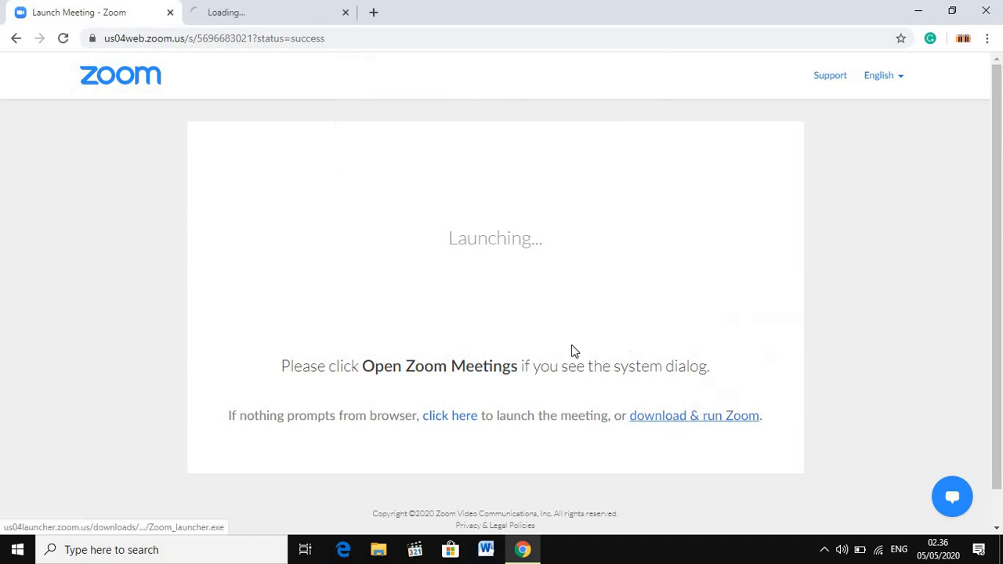
{"action": "left_click", "coordinate": [306, 8]}
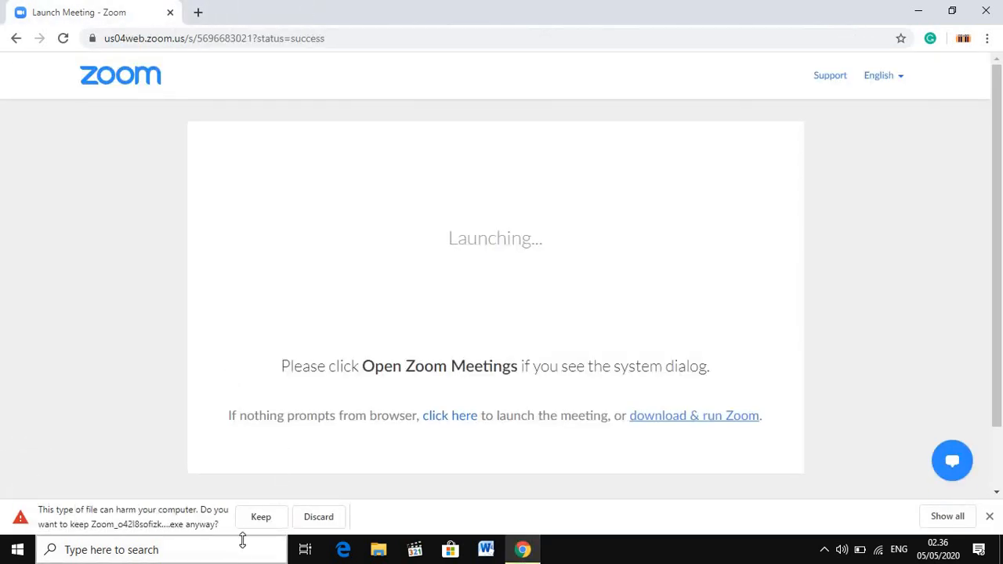
{"action": "left_click", "coordinate": [259, 521]}
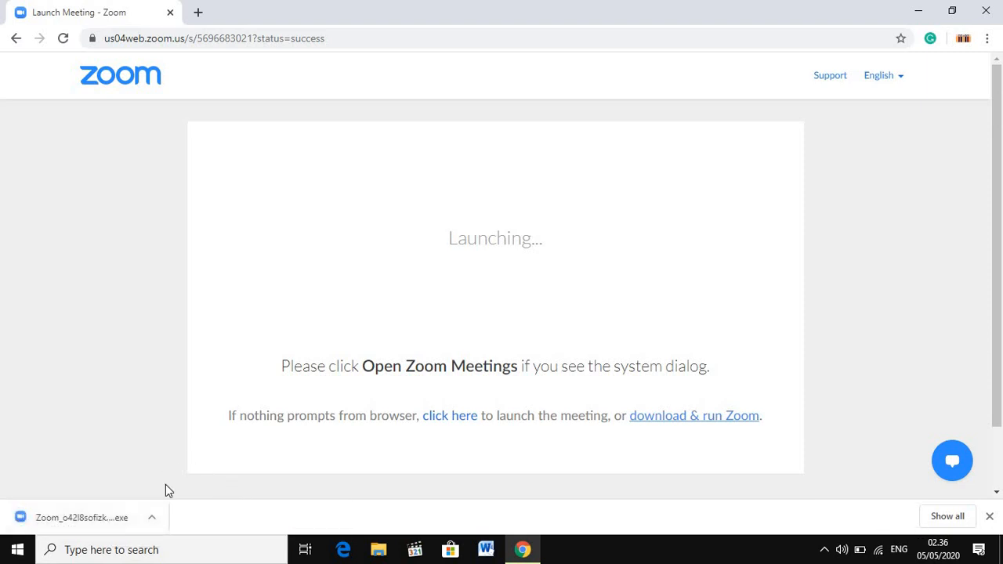
Reload the launch page, launch the meeting in the Zoom desktop app and join with computer audio.
{"action": "left_click", "coordinate": [65, 39]}
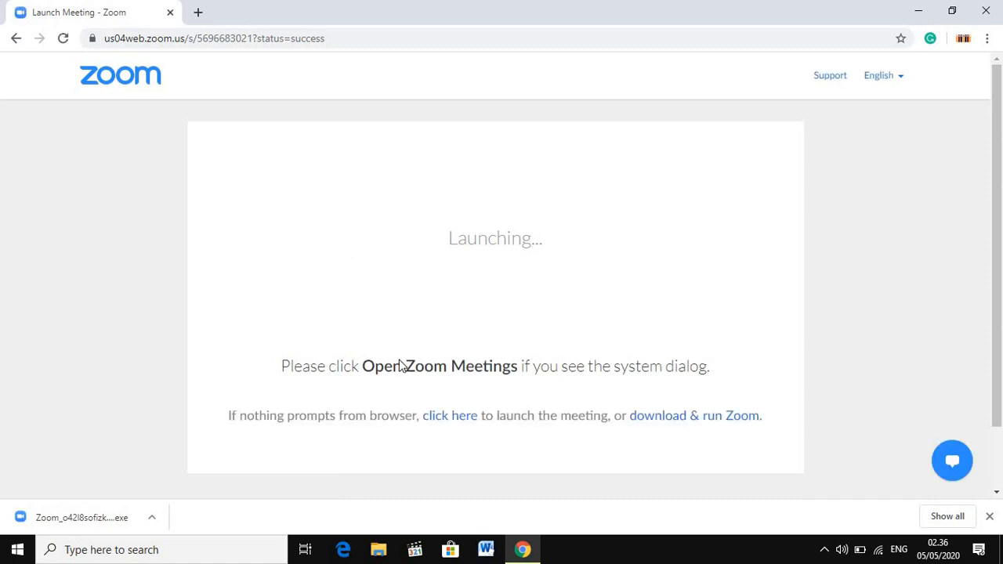
{"action": "scroll", "coordinate": [396, 389], "scroll_direction": "down", "scroll_amount": 1}
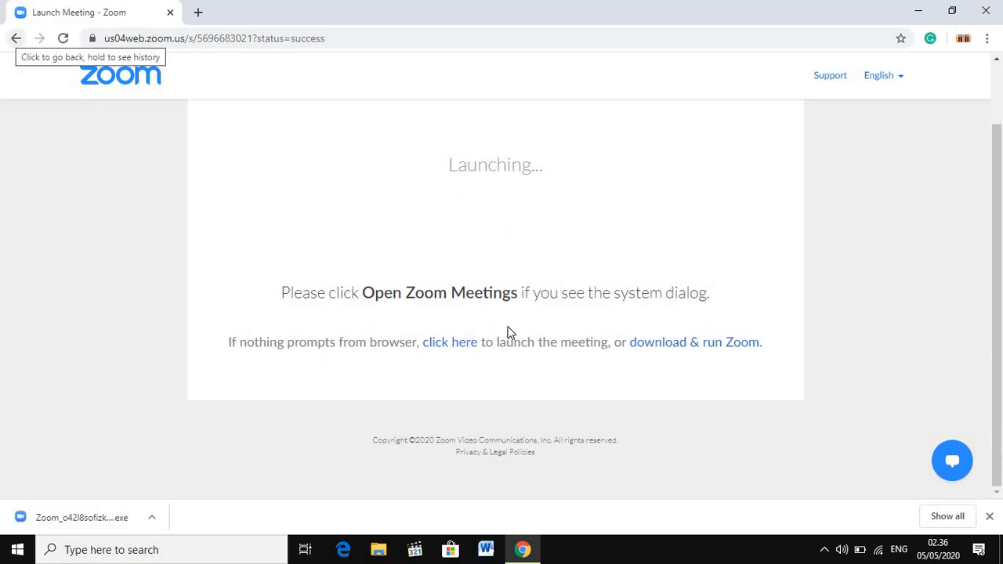
{"action": "left_click", "coordinate": [461, 349]}
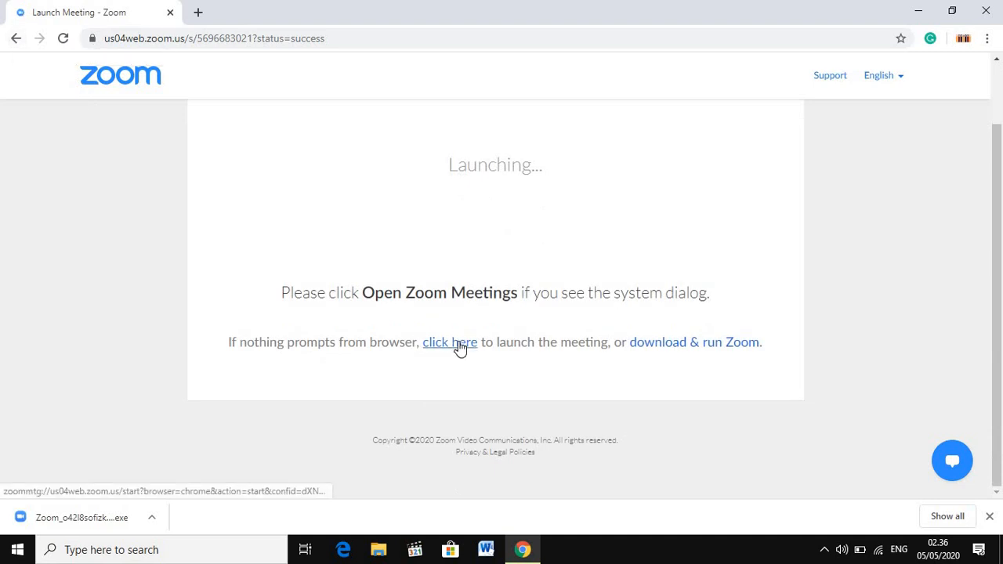
{"action": "left_click", "coordinate": [546, 139]}
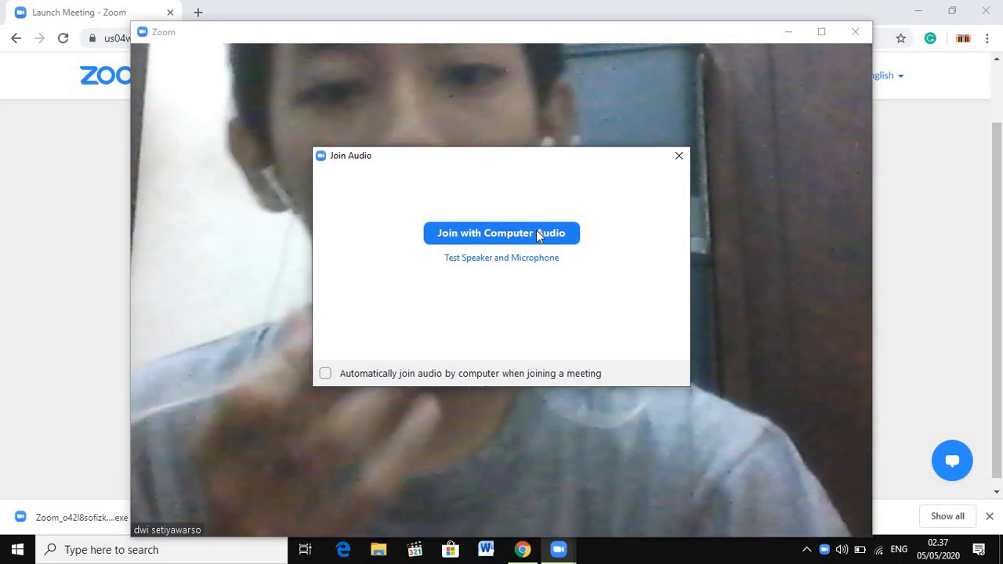
{"action": "left_click", "coordinate": [537, 232]}
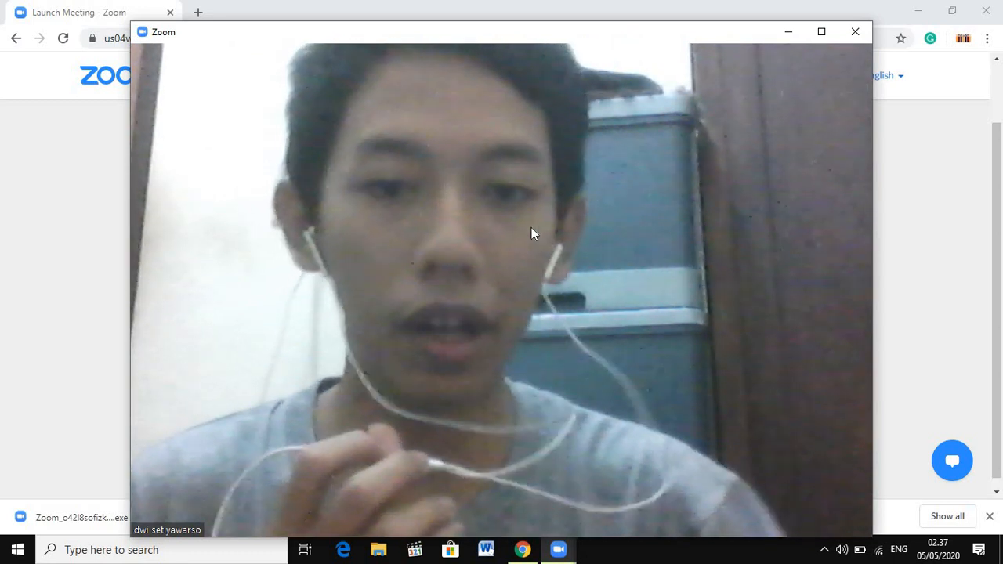
Stop the host's video in the meeting and start it again.
{"action": "mouse_move", "coordinate": [522, 236]}
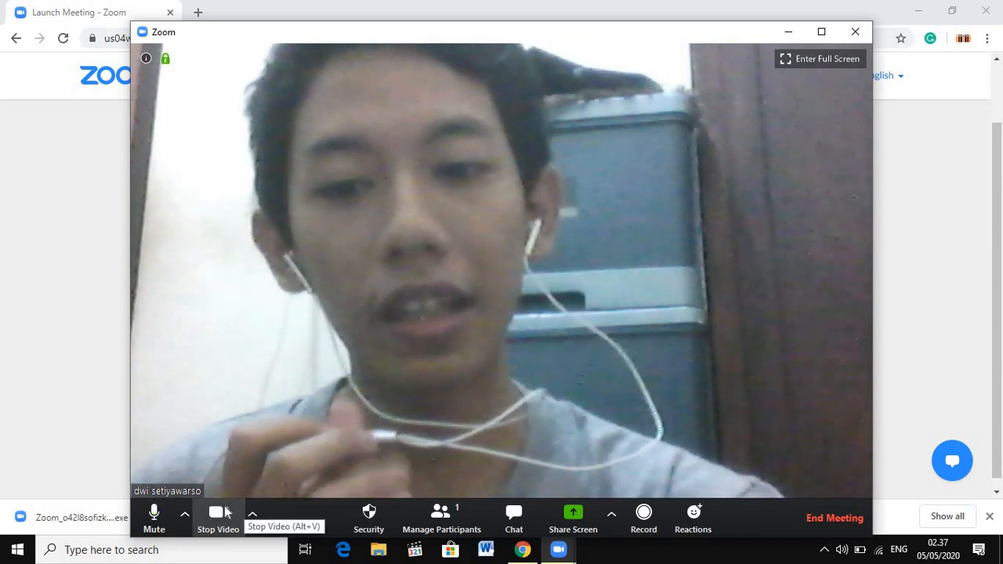
{"action": "left_click", "coordinate": [219, 513]}
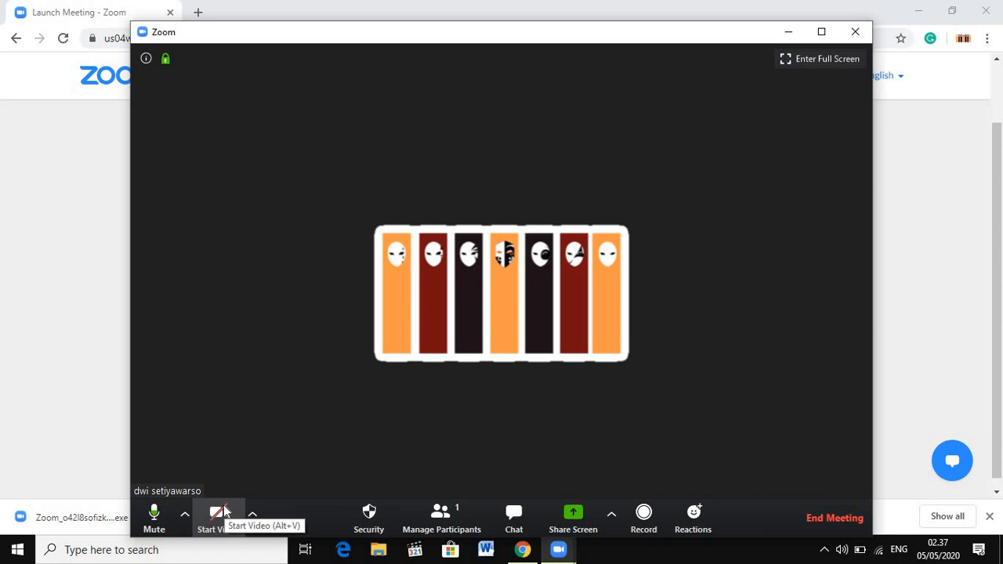
{"action": "left_click", "coordinate": [220, 514]}
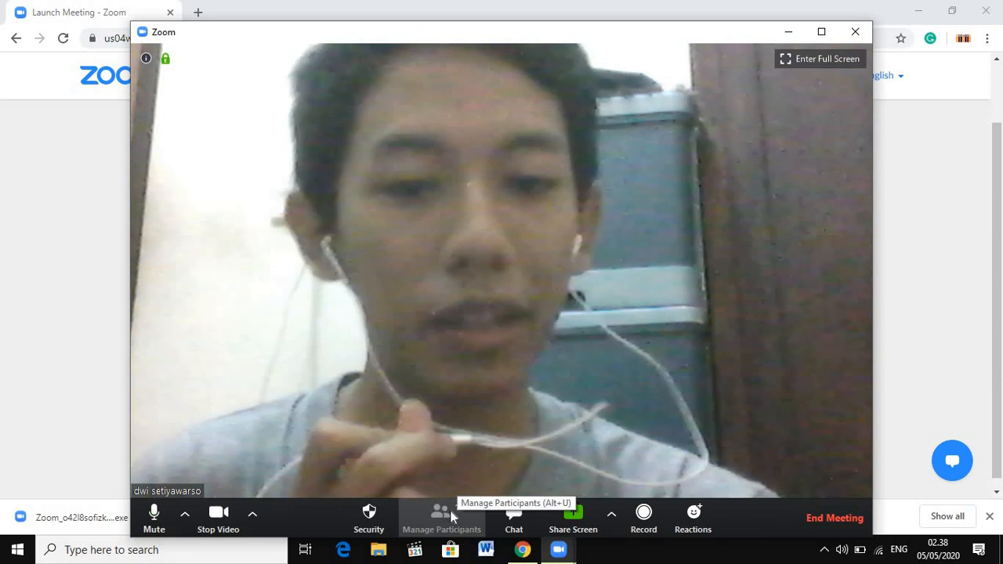
Show the meeting's participants list, cancelling the request to end or leave the meeting.
{"action": "left_click", "coordinate": [450, 511]}
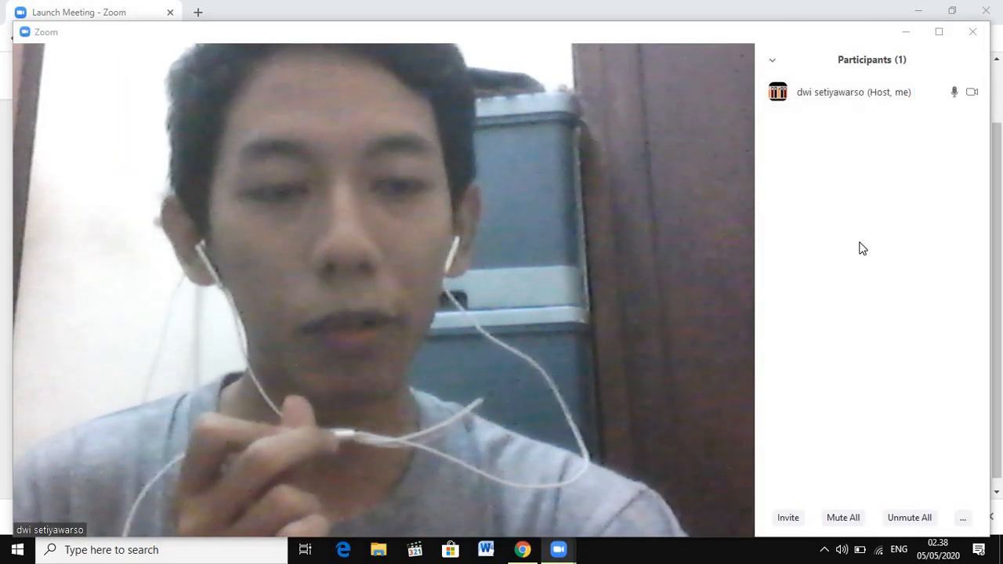
{"action": "left_click", "coordinate": [972, 35]}
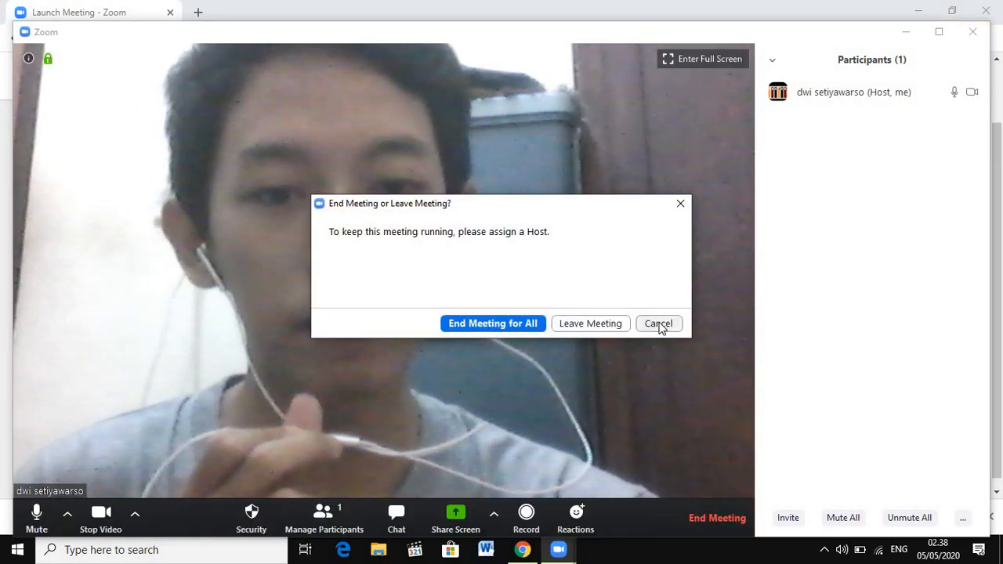
{"action": "left_click", "coordinate": [659, 325]}
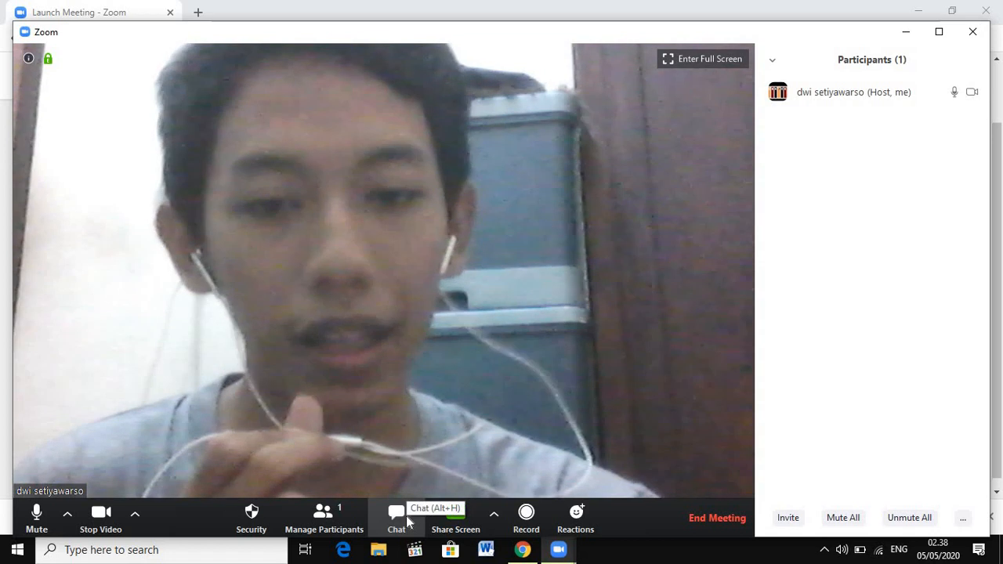
Open the group chat and send the message "halo" to everyone in the meeting.
{"action": "left_click", "coordinate": [396, 515]}
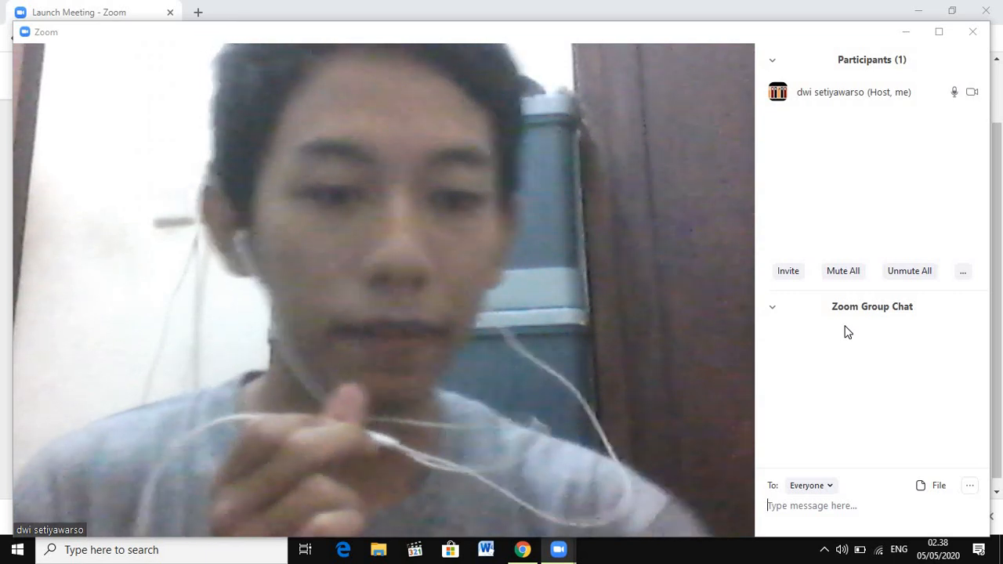
{"action": "left_click", "coordinate": [832, 485]}
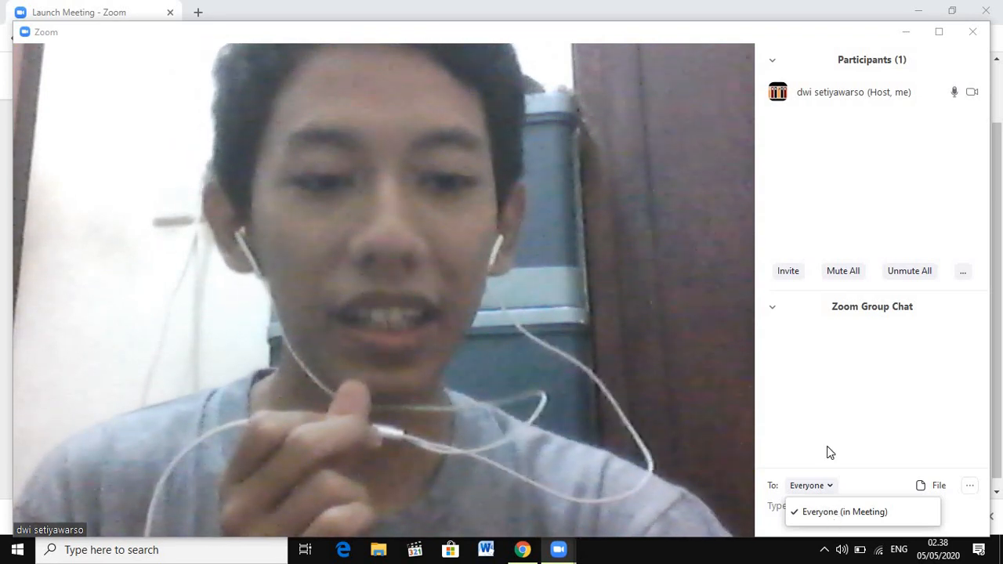
{"action": "left_click", "coordinate": [804, 492]}
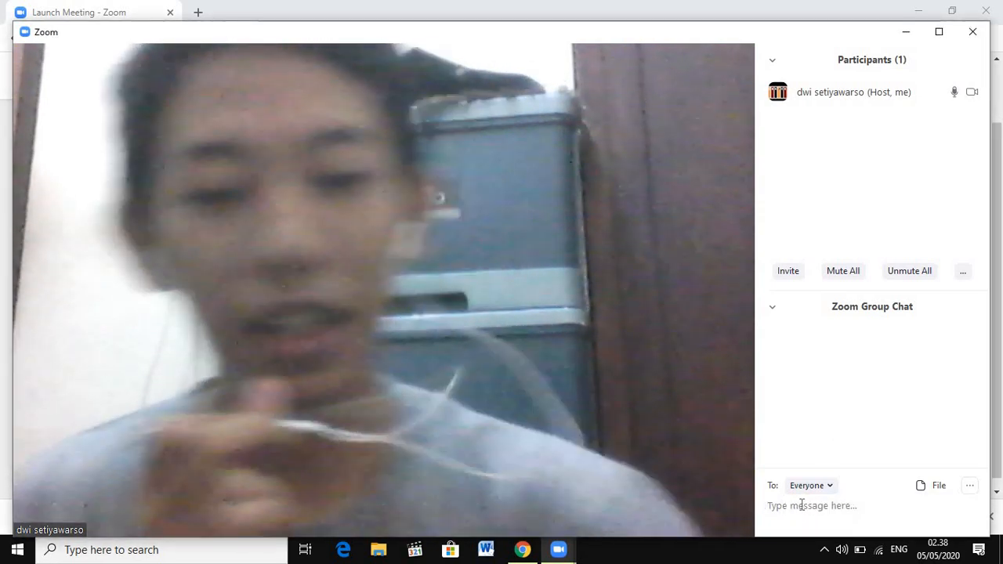
{"action": "type", "text": "halo"}
{"action": "key", "text": "Return"}
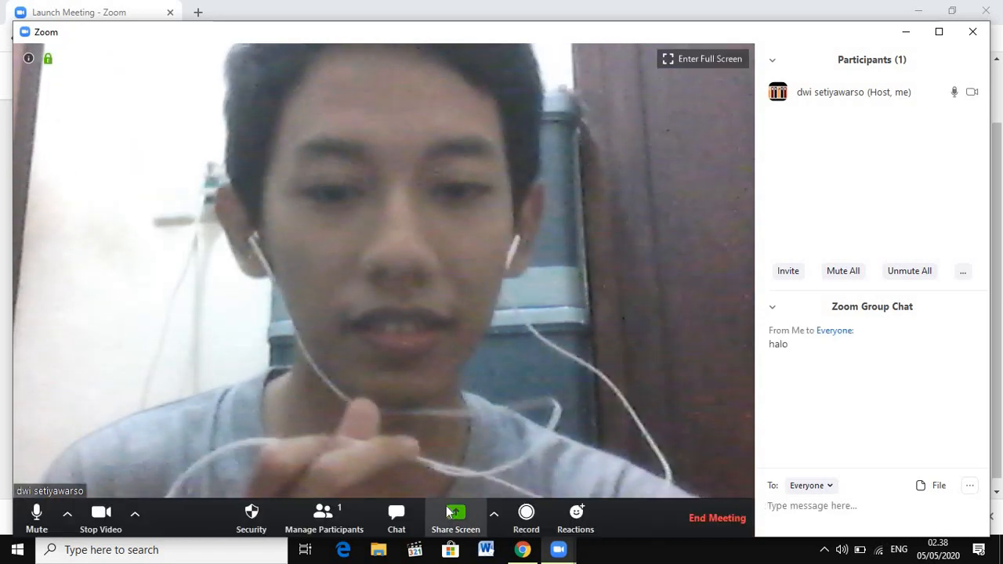
Share a whiteboard with the handwritten triangle area formula L△ = 1/2 × A × T, and stop sharing when done.
{"action": "left_click", "coordinate": [449, 511]}
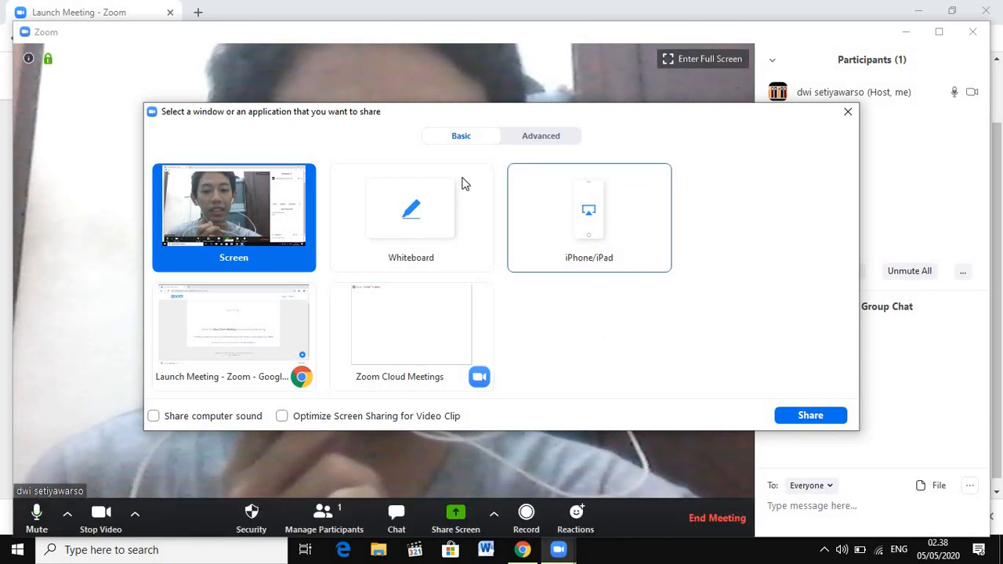
{"action": "left_click", "coordinate": [426, 227]}
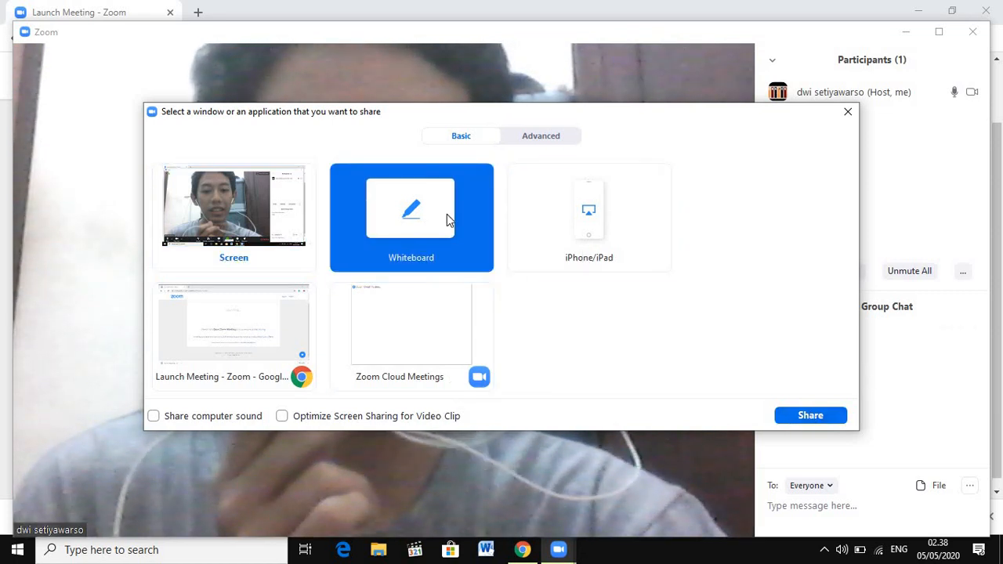
{"action": "left_click", "coordinate": [813, 417]}
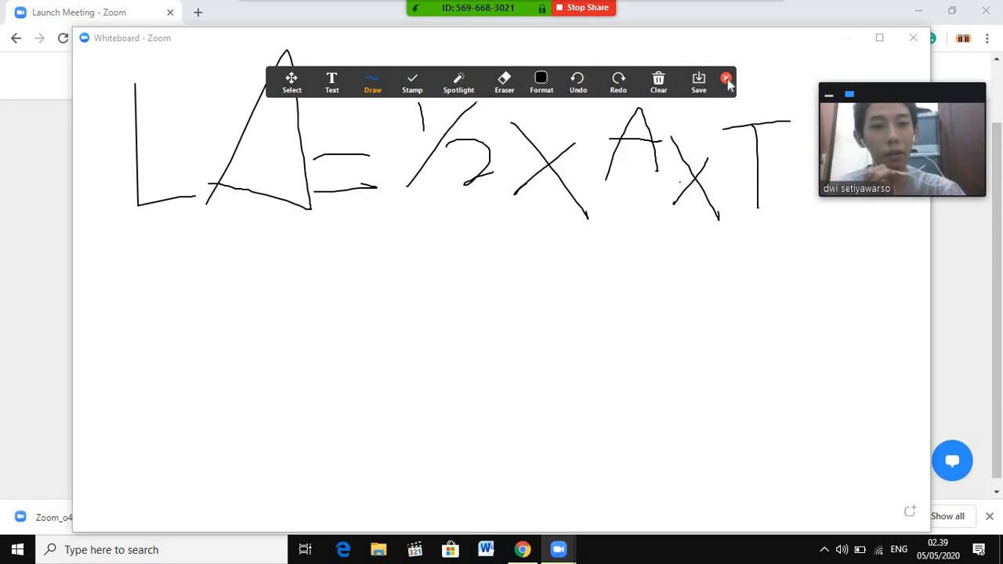
{"action": "left_click", "coordinate": [589, 8]}
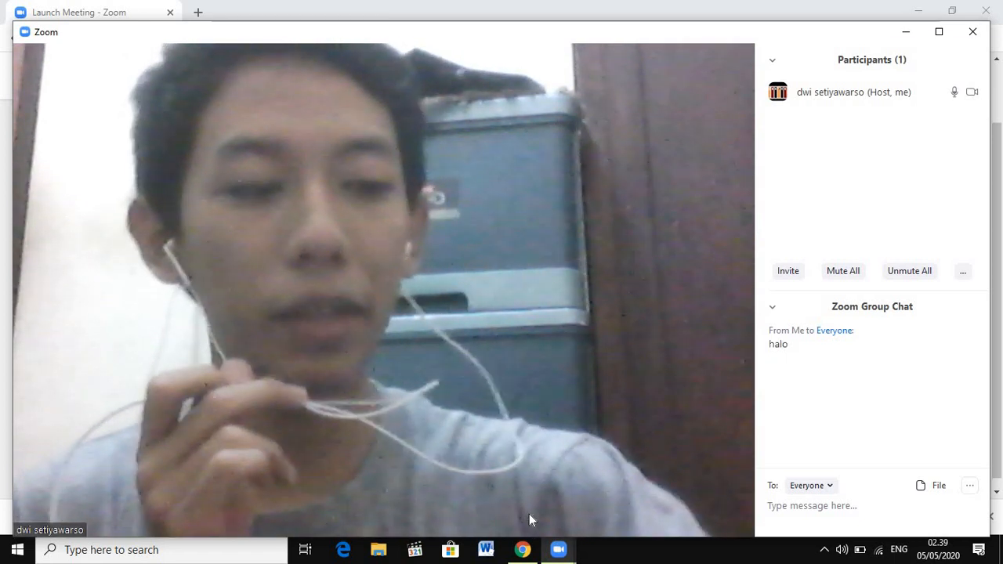
Send a clapping reaction and a thumbs-up reaction in the meeting.
{"action": "mouse_move", "coordinate": [519, 529]}
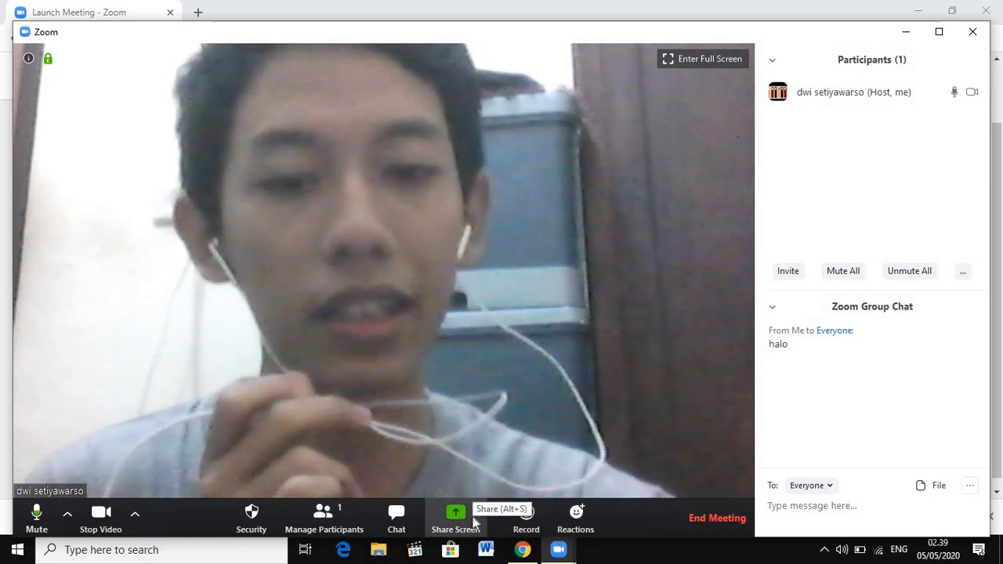
{"action": "left_click", "coordinate": [580, 514]}
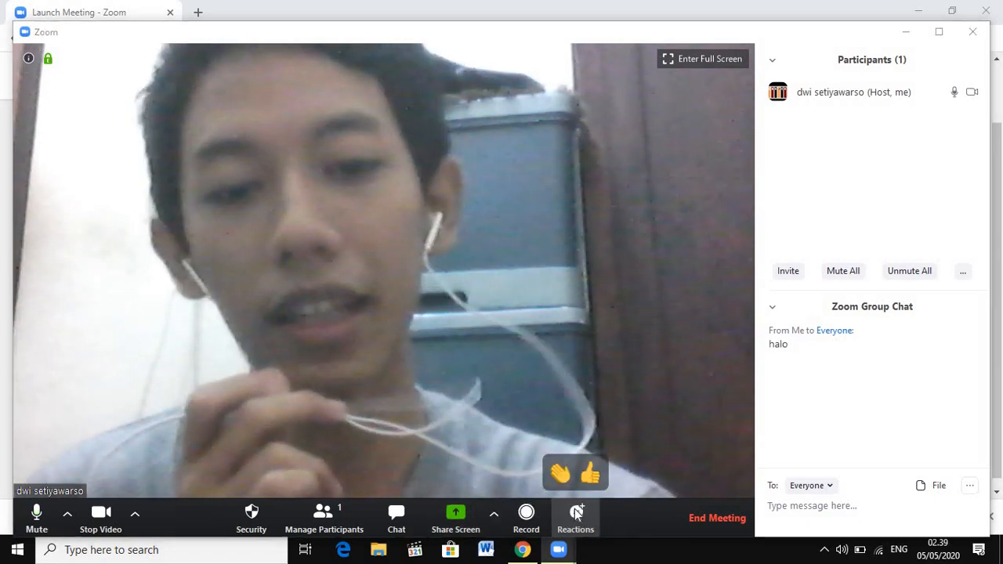
{"action": "left_click", "coordinate": [558, 474]}
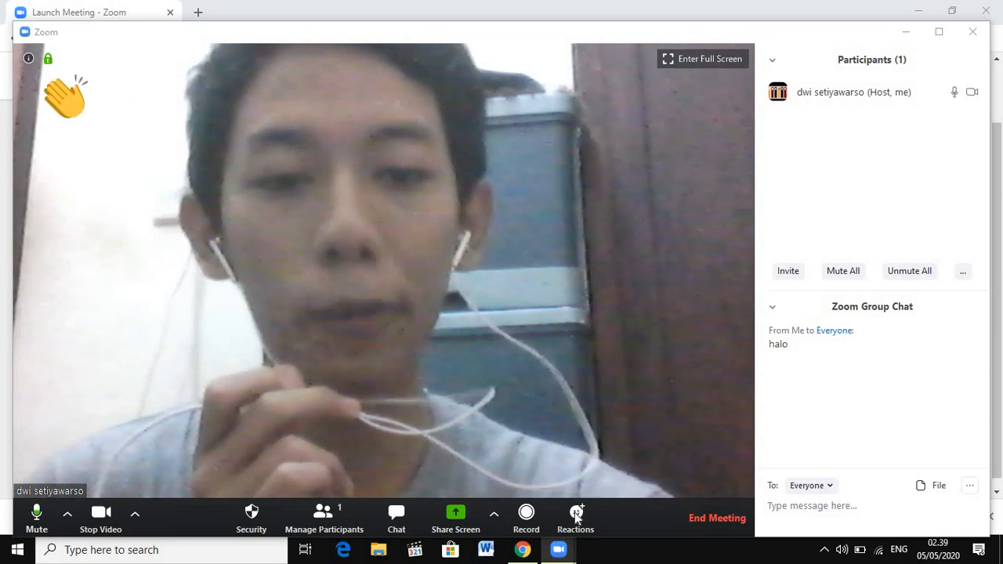
{"action": "left_click", "coordinate": [587, 477]}
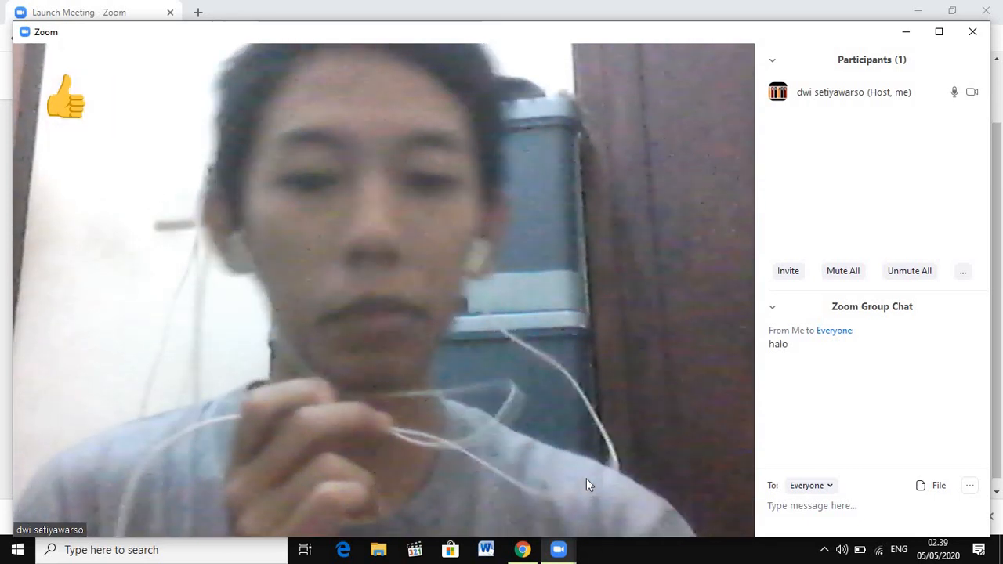
End the meeting for all participants.
{"action": "mouse_move", "coordinate": [585, 478]}
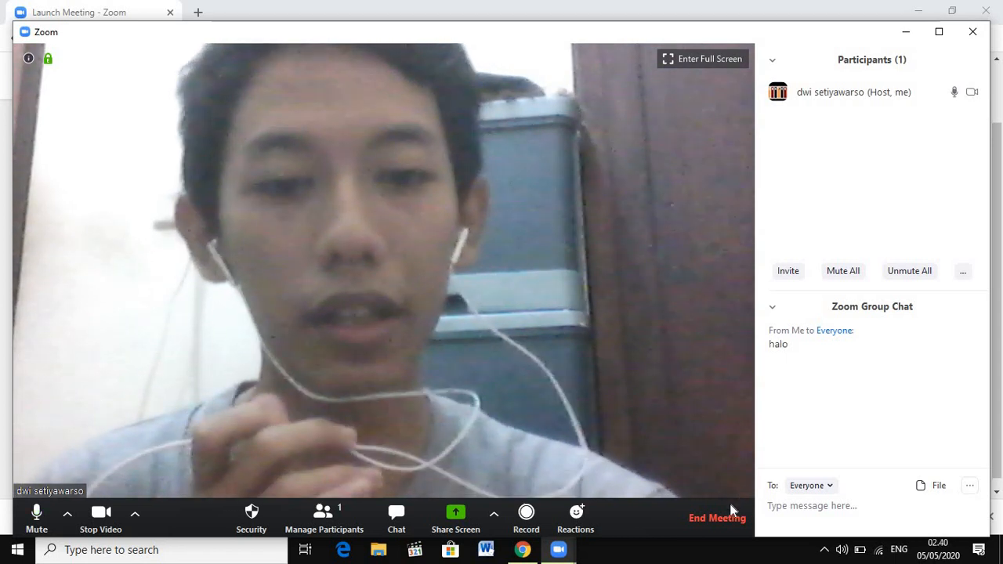
{"action": "left_click", "coordinate": [724, 512]}
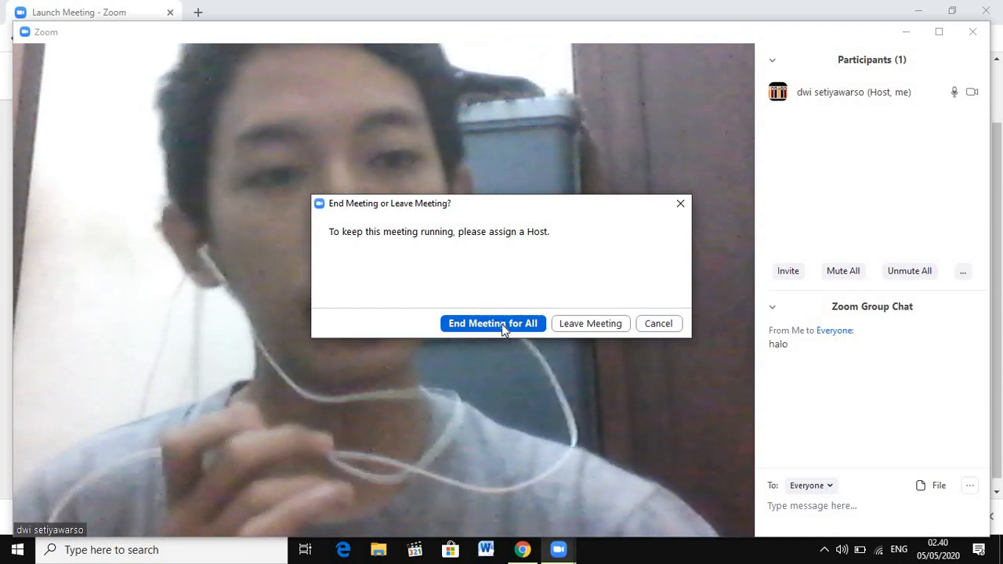
{"action": "left_click", "coordinate": [501, 324]}
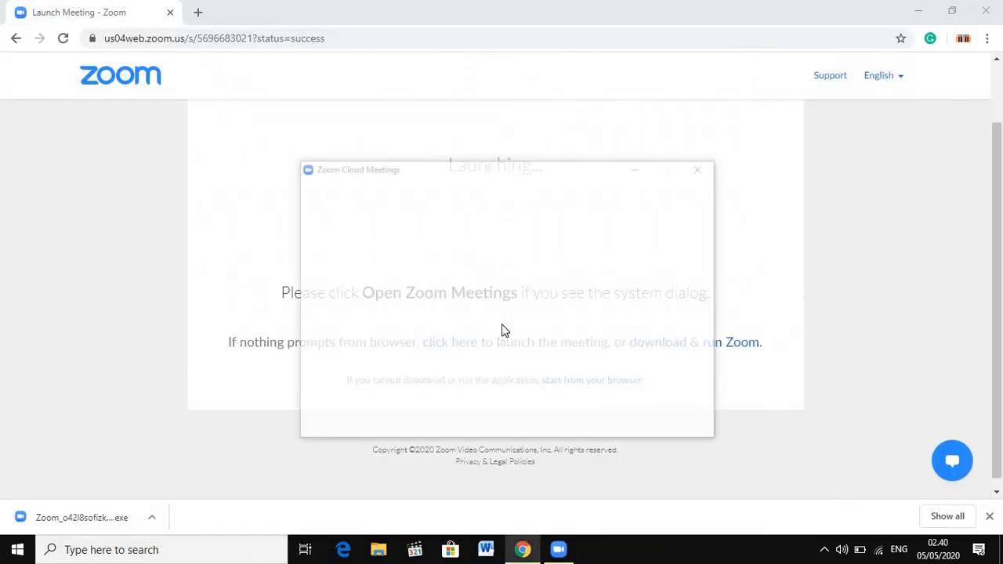